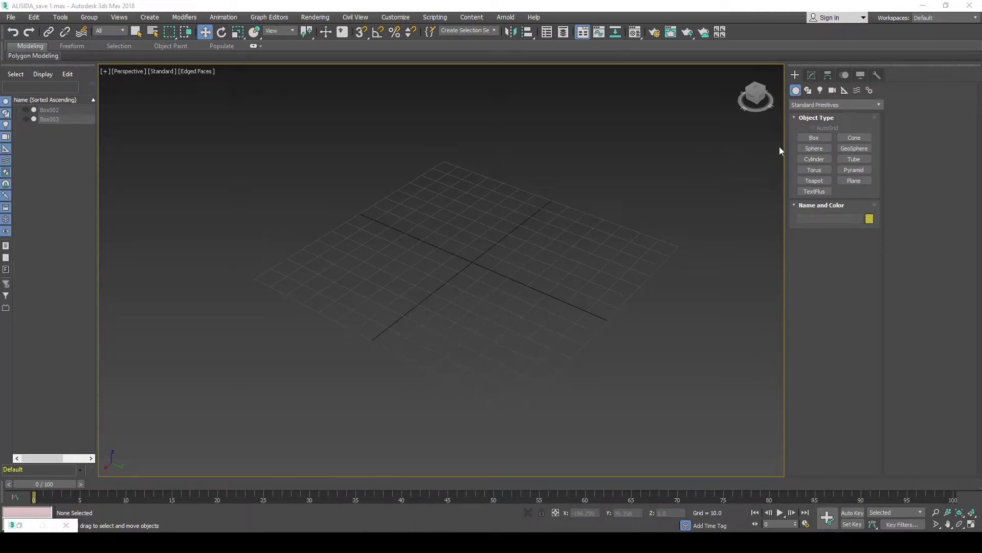
# Draw Box004, a purple box about 48.3 × 50.9 × 54.0, at the grid centre
pyautogui.click(810, 139)
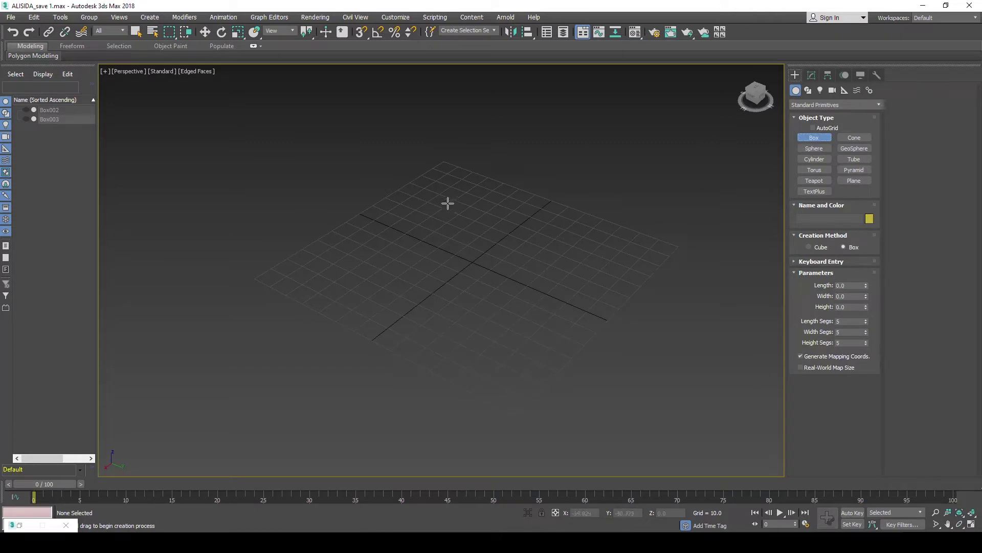
pyautogui.moveTo(448, 203); pyautogui.dragTo(468, 267)
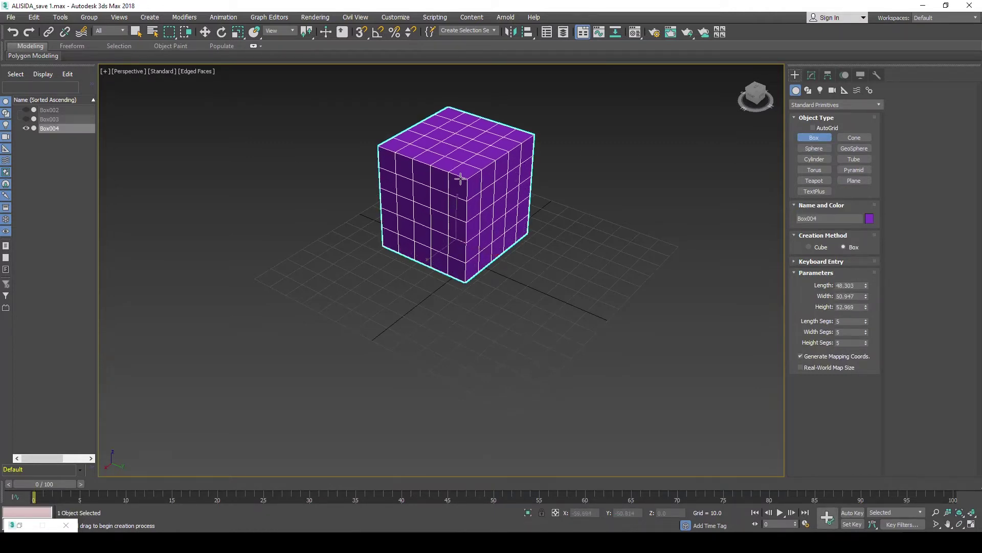
pyautogui.click(461, 178)
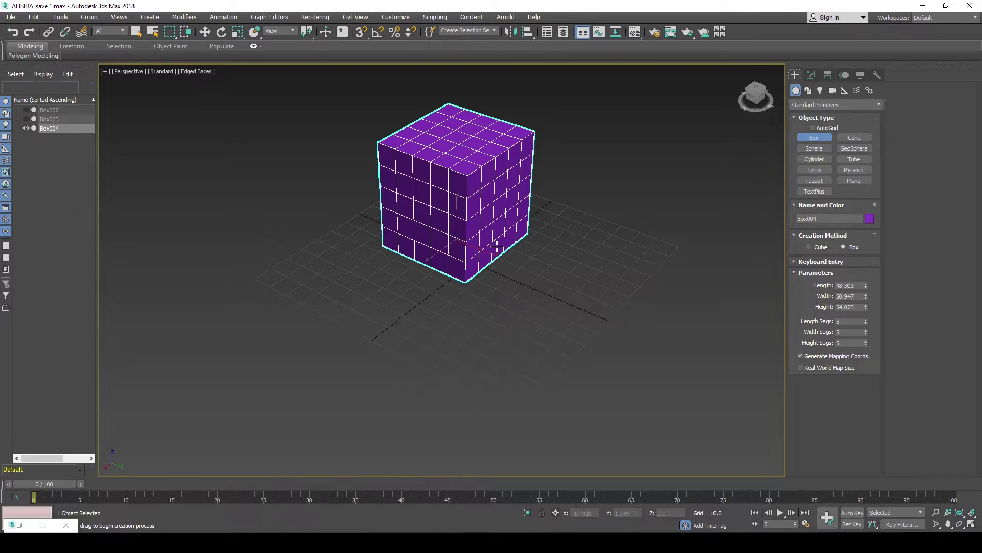
pyautogui.press('w')
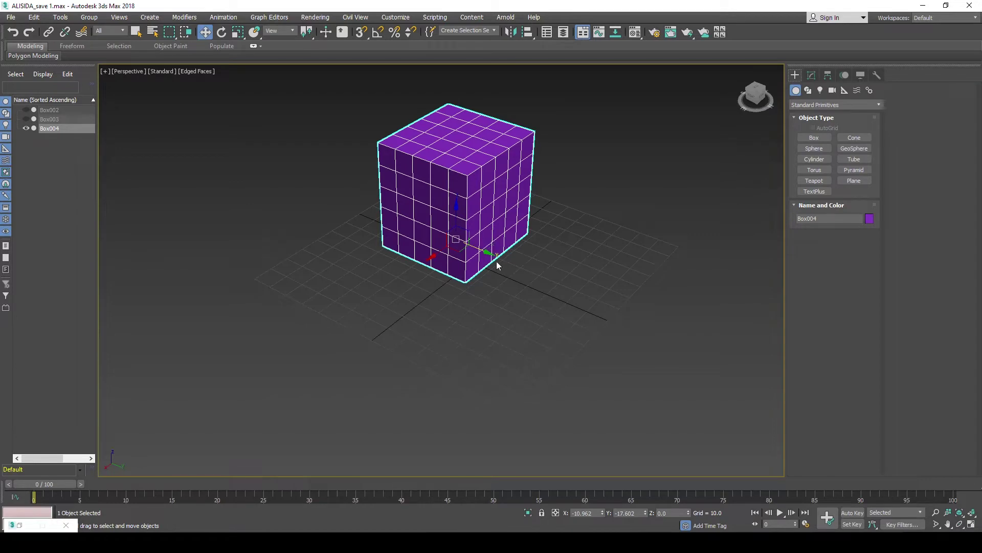
# Shift-drag Box004 to clone it as a Copy named Box005, placed further right
pyautogui.keyDown('shift'); pyautogui.moveTo(486, 249); pyautogui.dragTo(637, 333); pyautogui.keyUp('shift')
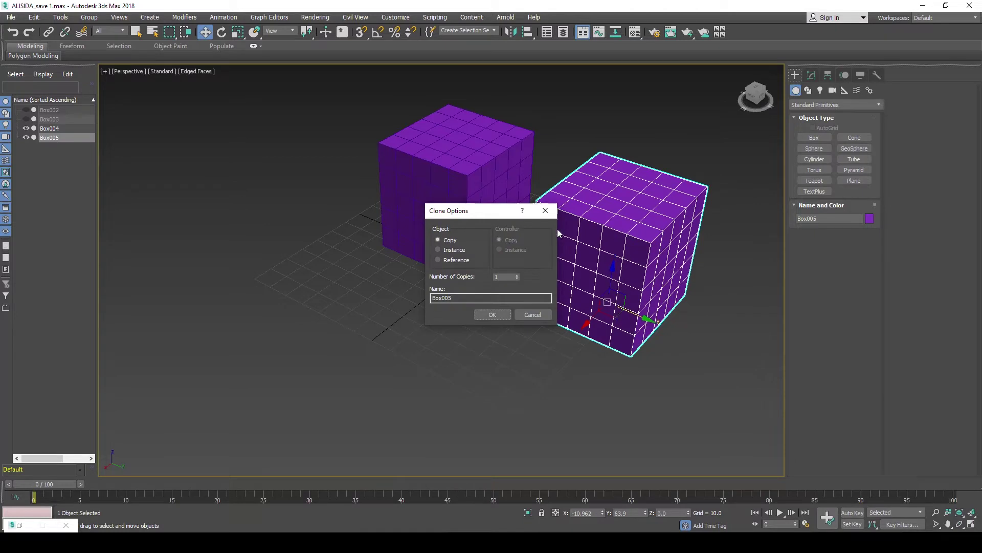
pyautogui.moveTo(477, 213); pyautogui.dragTo(316, 193)
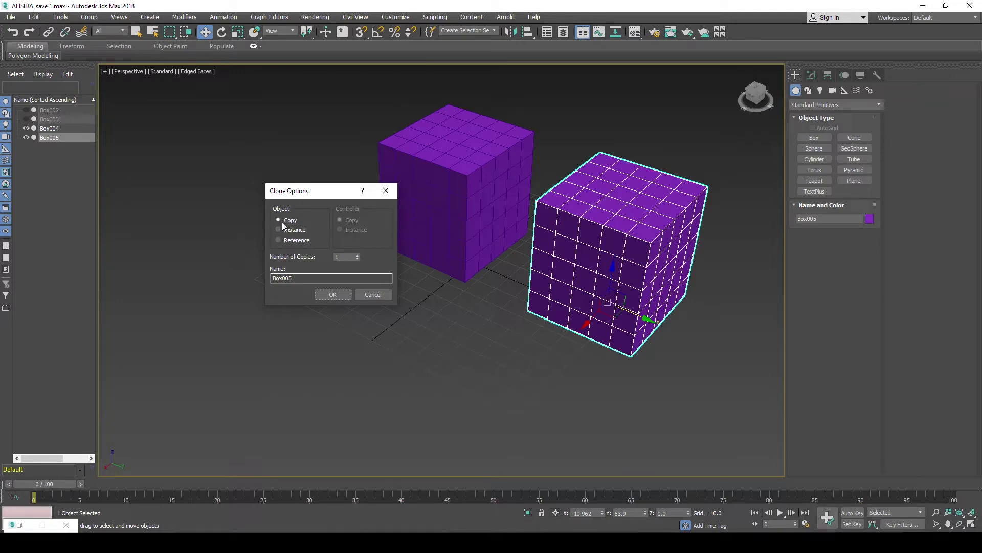
pyautogui.click(339, 294)
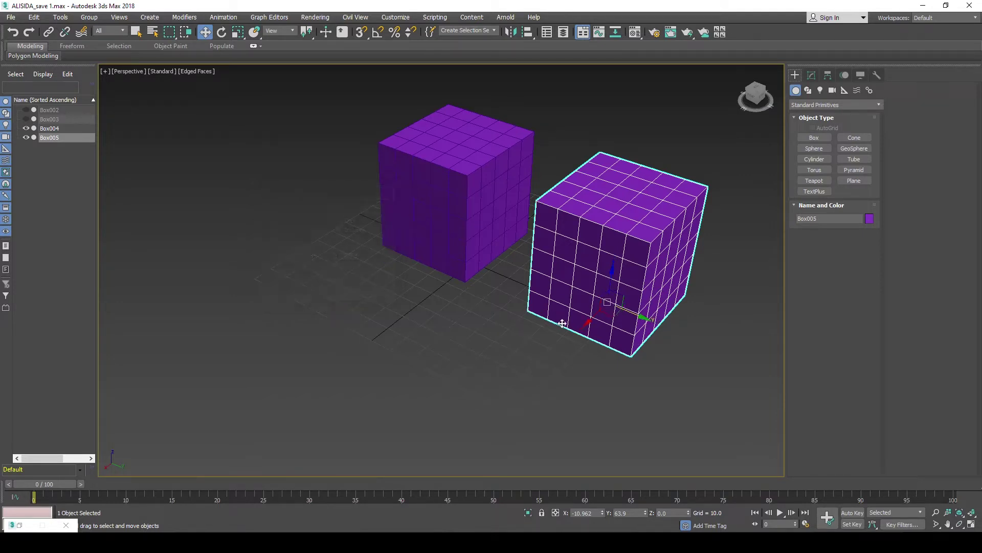
pyautogui.moveTo(588, 323); pyautogui.dragTo(613, 208)
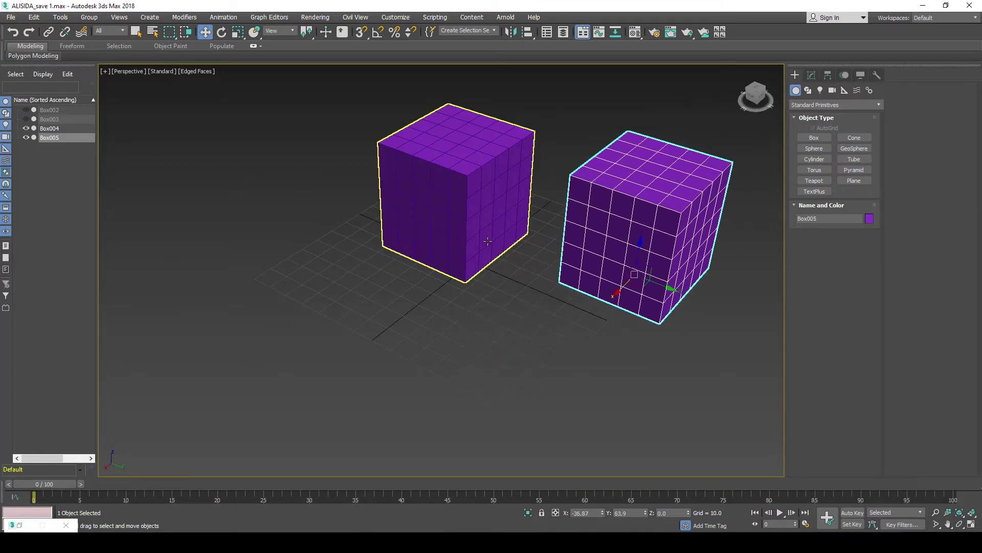
# Check Box005's parameters in the Modify panel and nudge it slightly left
pyautogui.click(512, 200)
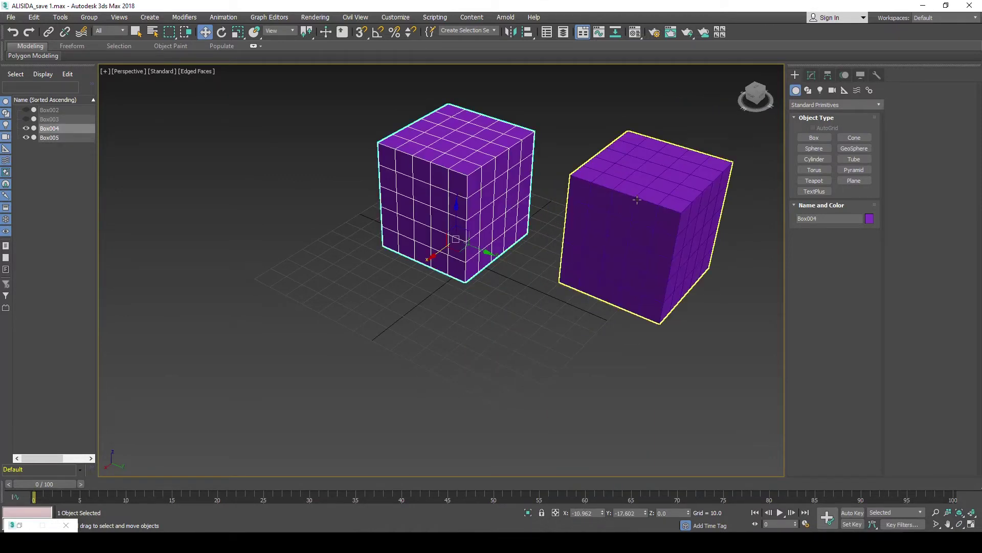
pyautogui.click(649, 188)
pyautogui.click(812, 75)
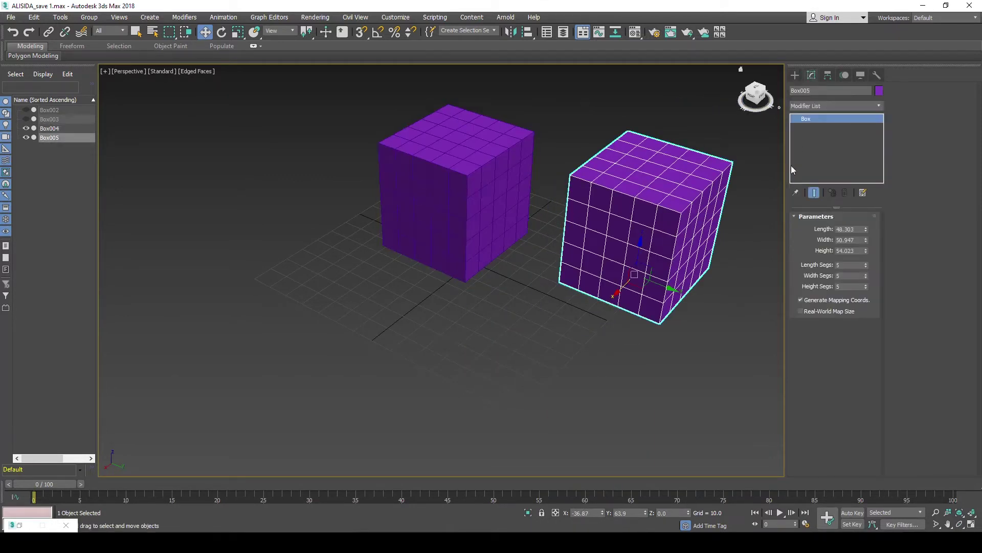
pyautogui.click(506, 176)
pyautogui.click(629, 176)
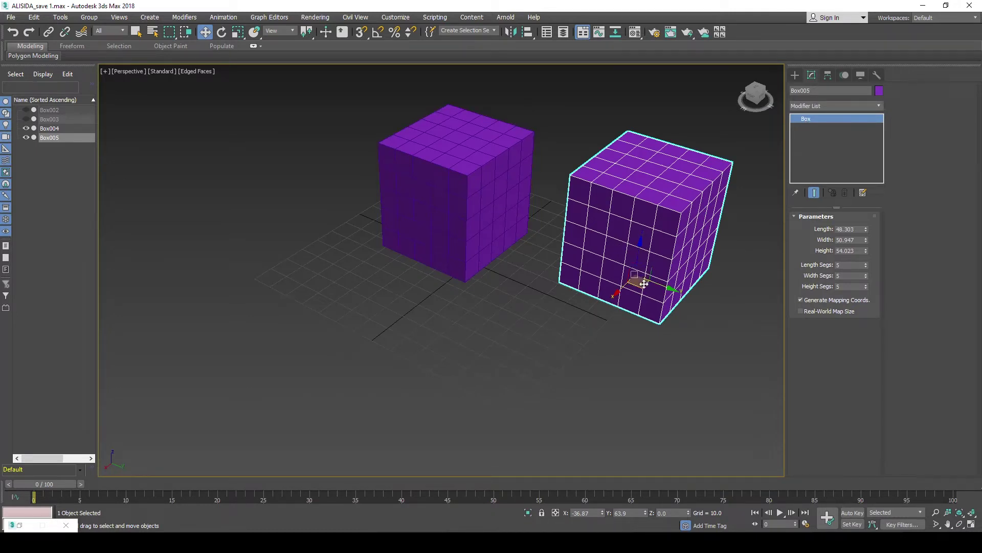
pyautogui.moveTo(620, 290); pyautogui.dragTo(613, 297)
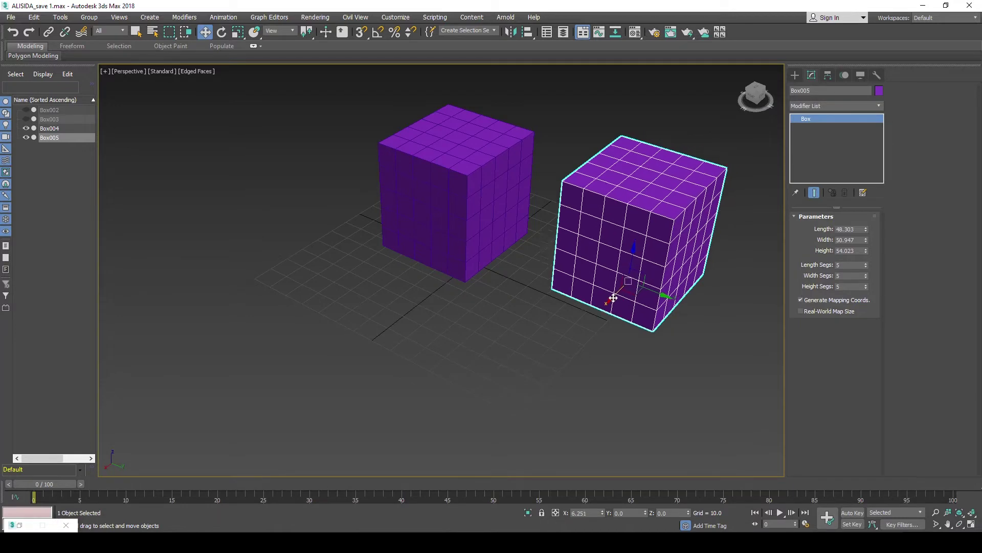
# Reframe the view and Shift-drag Box004 to pull off a third clone, Box006
pyautogui.click(456, 191)
pyautogui.scroll(-3, 456, 192)
pyautogui.moveTo(531, 195)
pyautogui.mouseDown(button='middle')
pyautogui.moveTo(494, 193)
pyautogui.moveTo(463, 206)
pyautogui.mouseUp(button='middle')
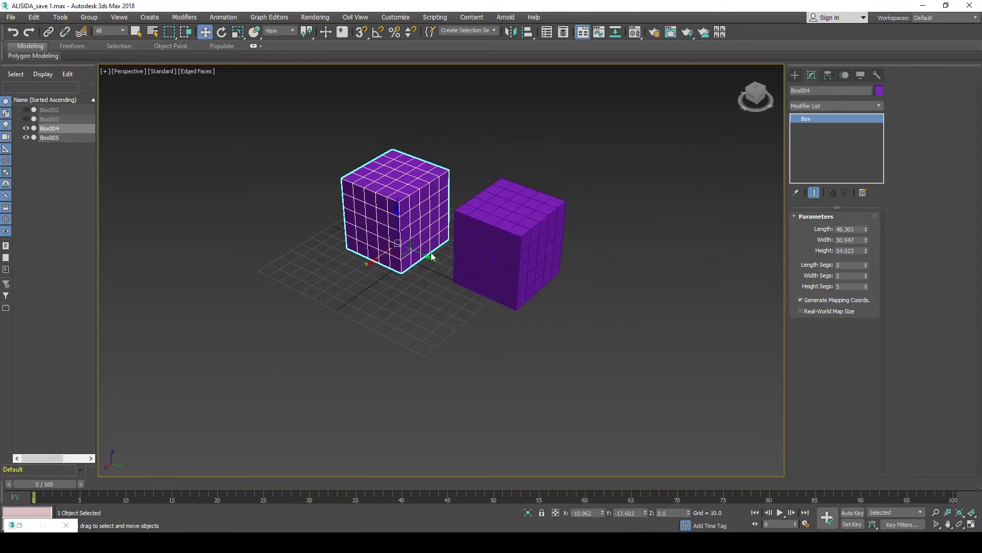
pyautogui.keyDown('shift'); pyautogui.moveTo(429, 255); pyautogui.dragTo(649, 320); pyautogui.keyUp('shift')
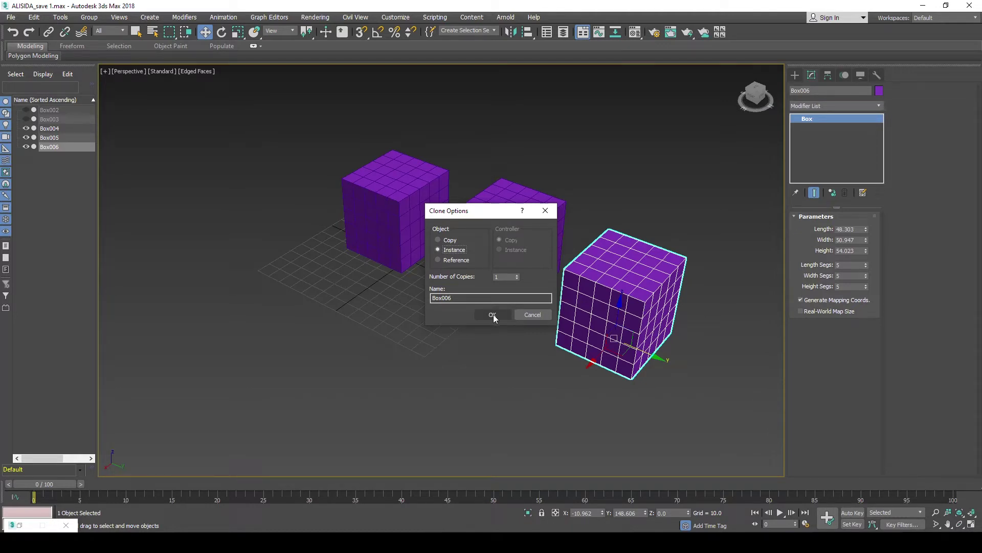
# Confirm Box006 as an Instance, then compare parameters of Box004, Box005 and Box006
pyautogui.click(494, 314)
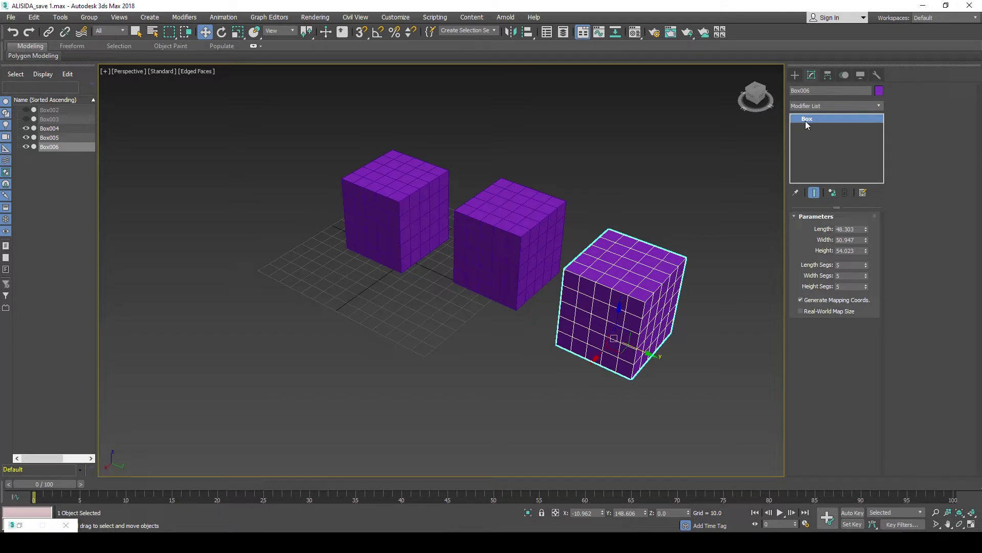
pyautogui.click(432, 217)
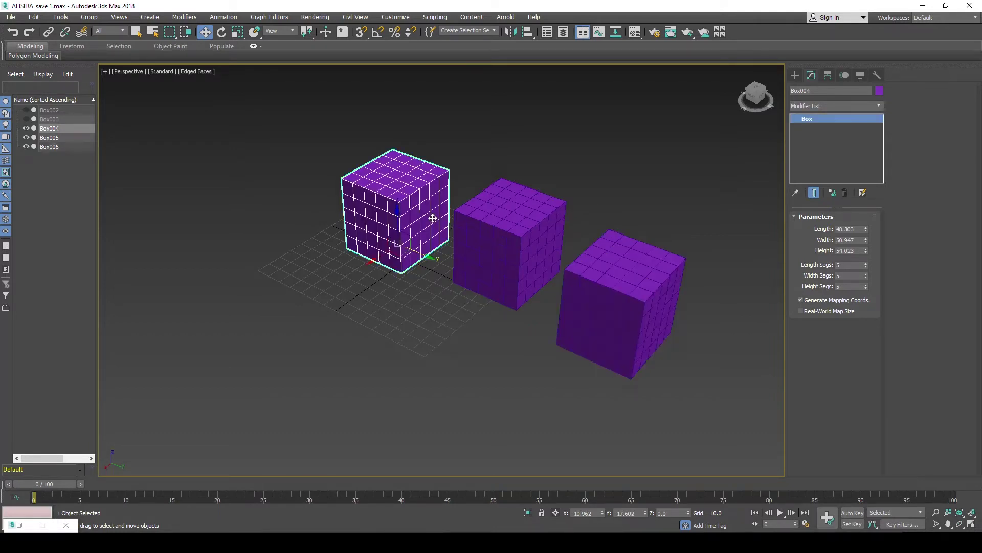
pyautogui.click(534, 227)
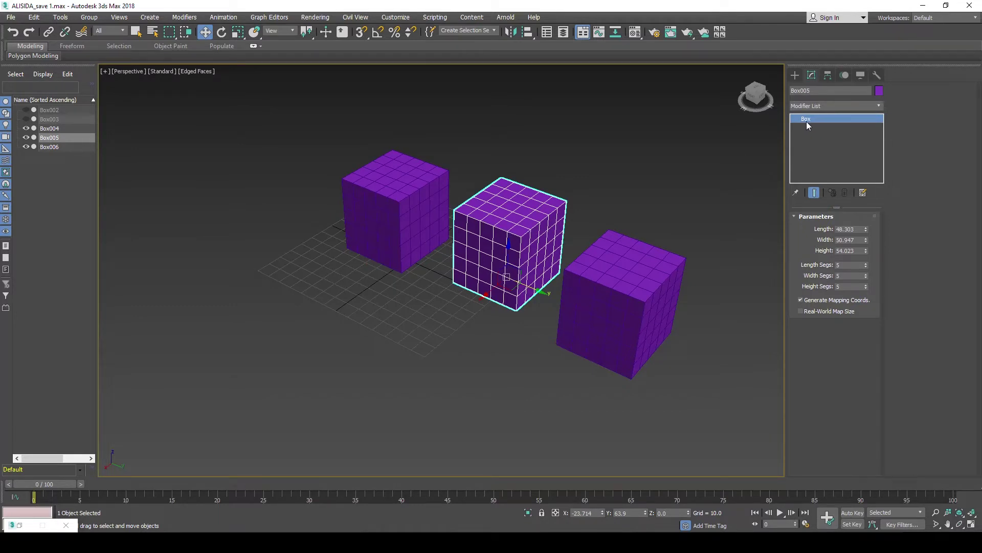
pyautogui.click(411, 220)
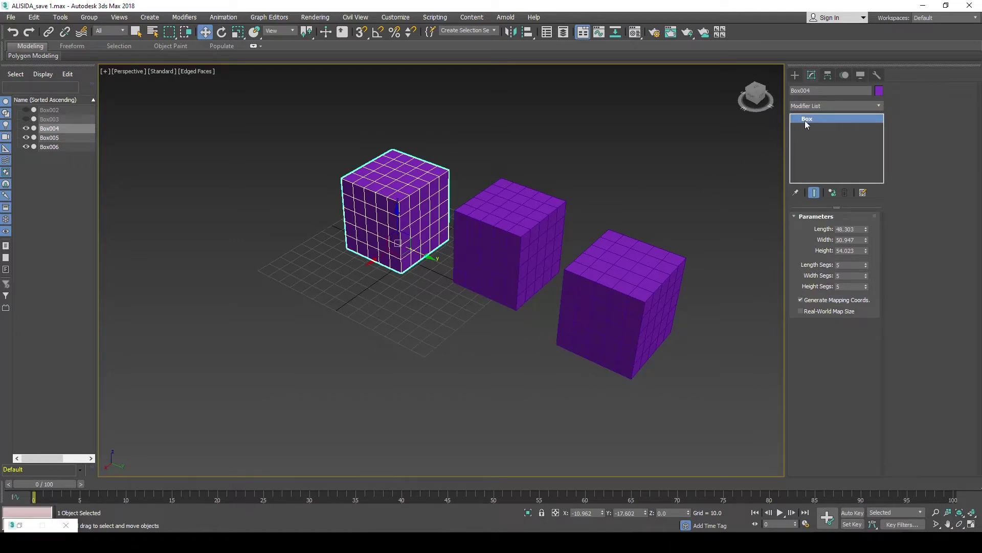
pyautogui.click(604, 293)
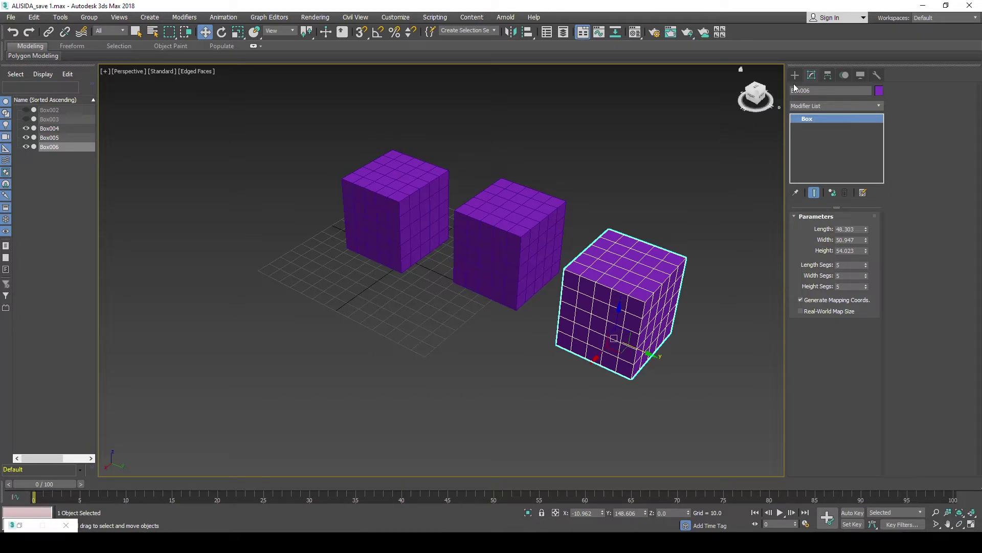
# Give Box006 a 37-degree Bend, which also curves its instance Box004 but not Box005
pyautogui.click(877, 106)
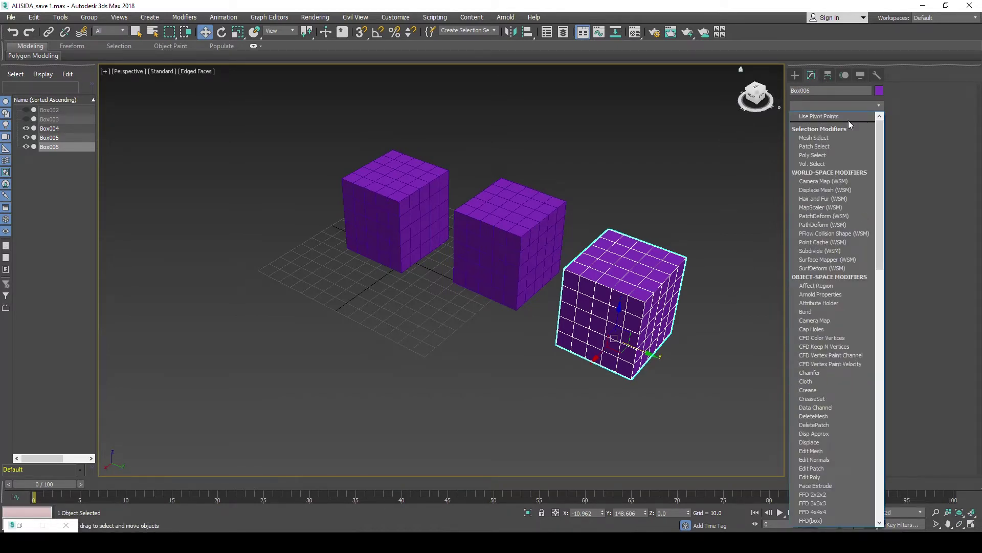
pyautogui.press('b')
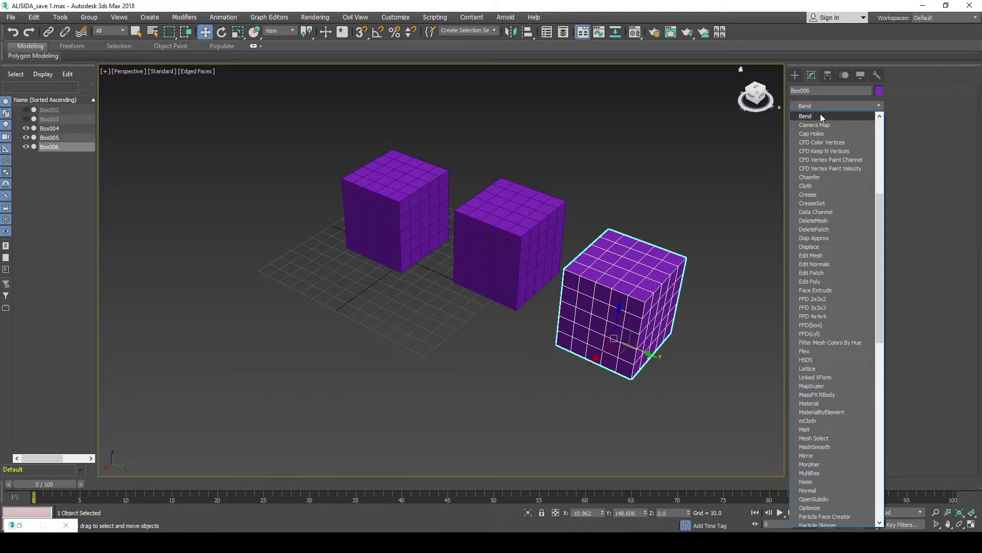
pyautogui.click(821, 116)
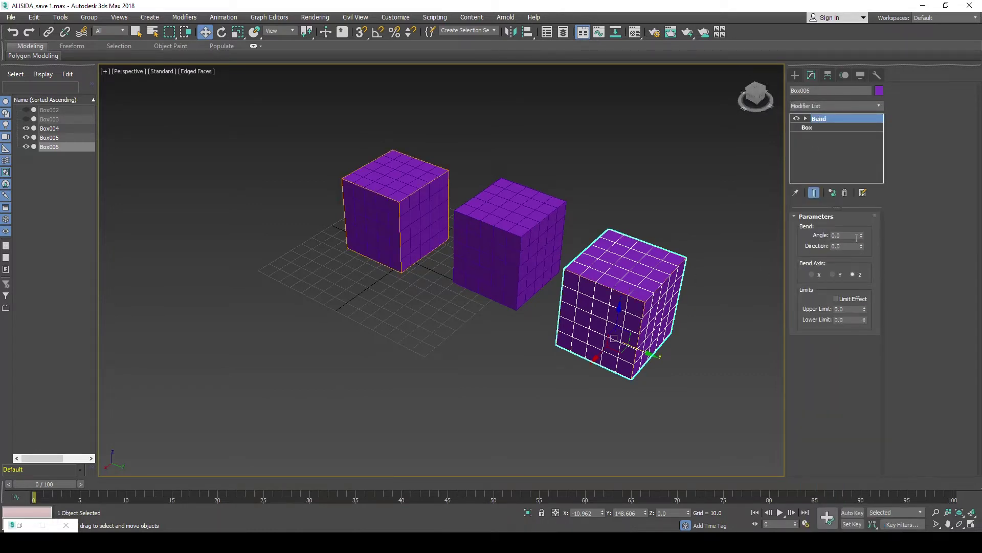
pyautogui.moveTo(862, 234); pyautogui.dragTo(705, 298)
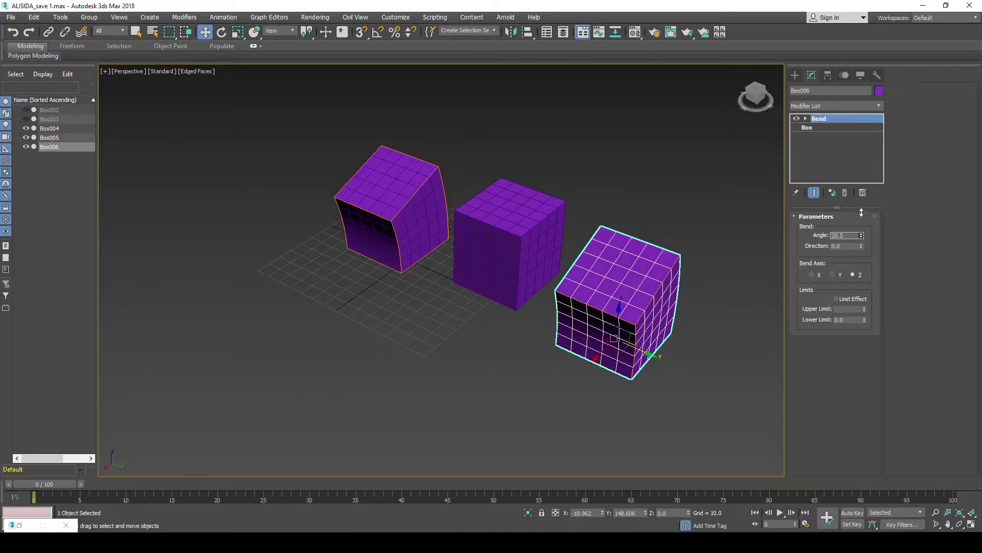
pyautogui.moveTo(625, 301)
pyautogui.keyDown('alt'); pyautogui.mouseDown(button='middle')
pyautogui.moveTo(616, 298)
pyautogui.moveTo(644, 310)
pyautogui.moveTo(618, 312)
pyautogui.mouseUp(button='middle'); pyautogui.keyUp('alt')
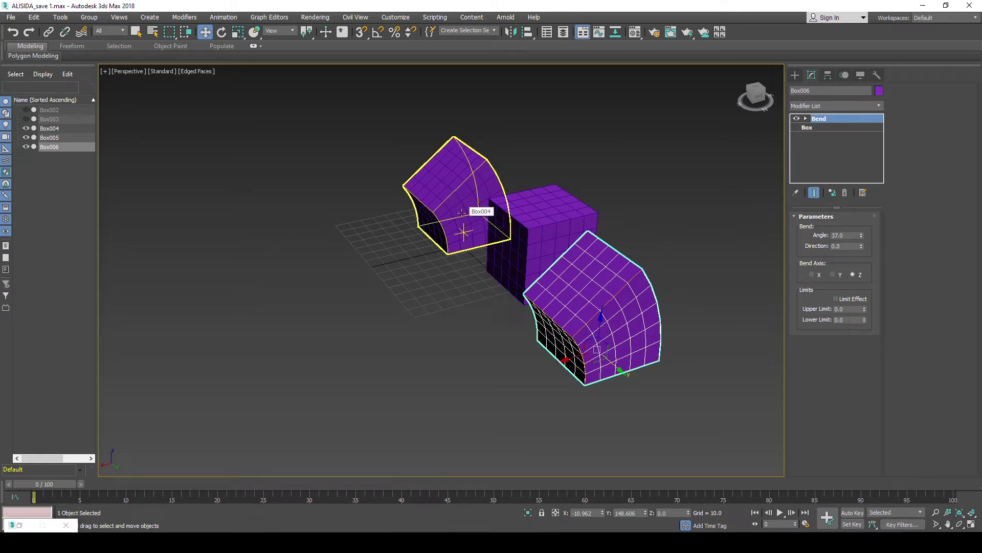
pyautogui.moveTo(460, 233); pyautogui.dragTo(501, 230, button='middle')
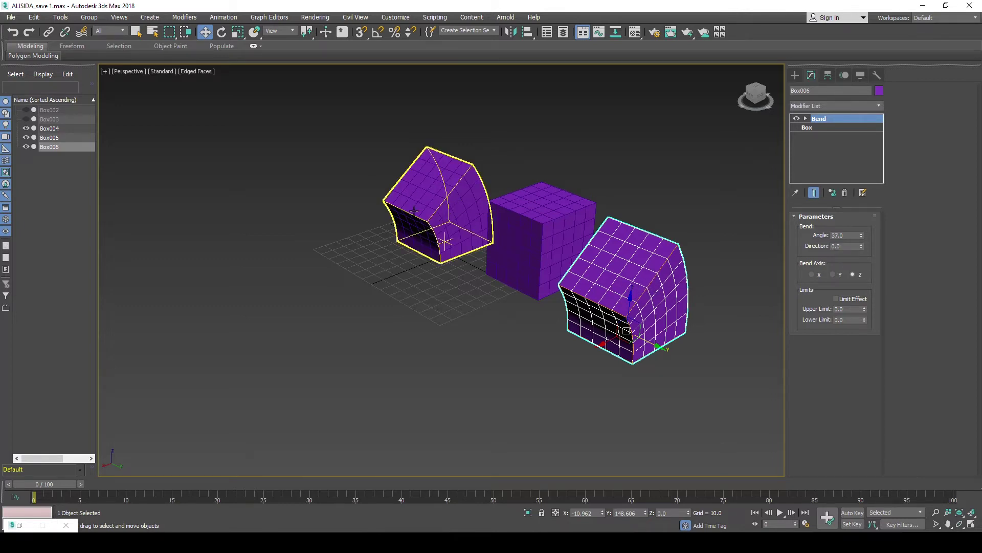
pyautogui.click(528, 229)
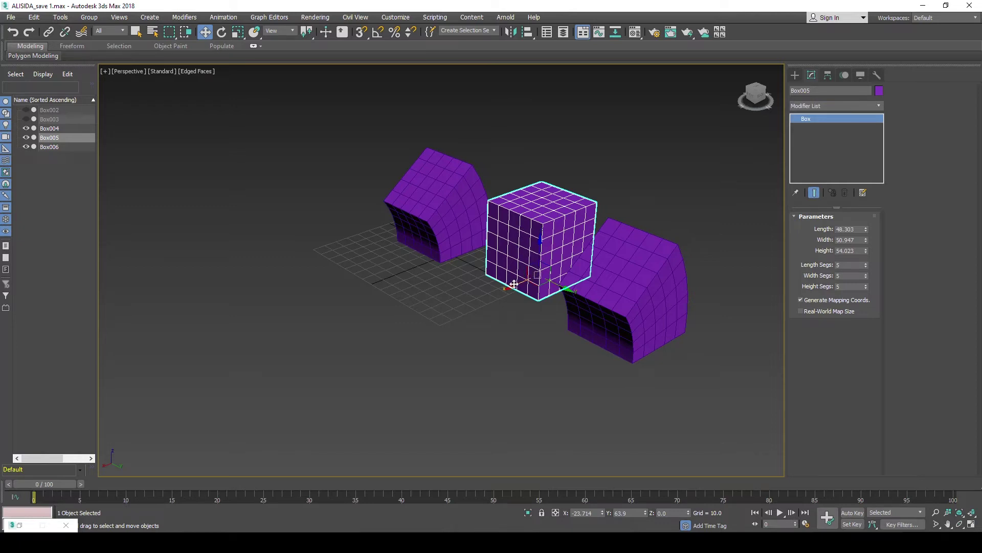
# Clone Box005 leftward as a Copy, Box007, and give it a -68 degree Bend
pyautogui.keyDown('shift'); pyautogui.moveTo(512, 282); pyautogui.dragTo(362, 342); pyautogui.keyUp('shift')
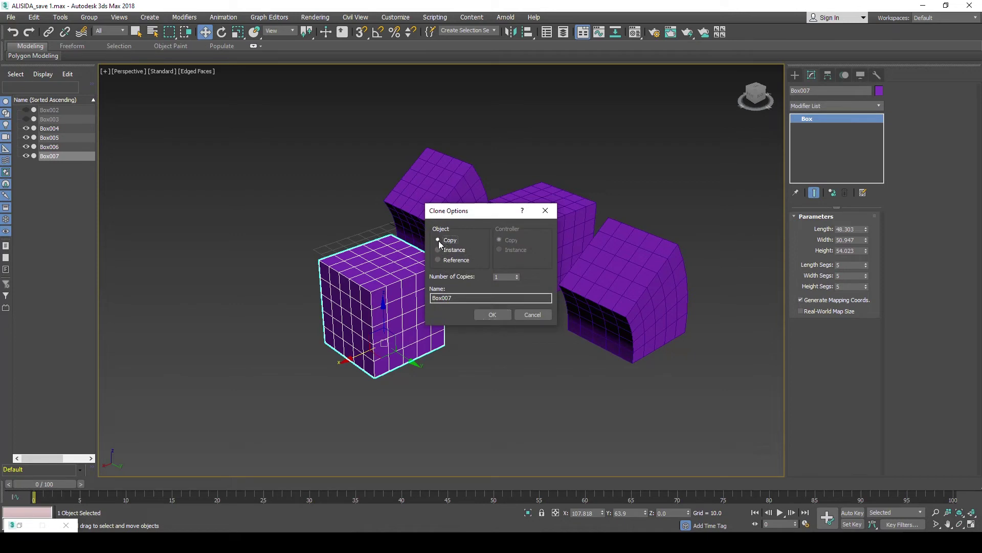
pyautogui.click(492, 315)
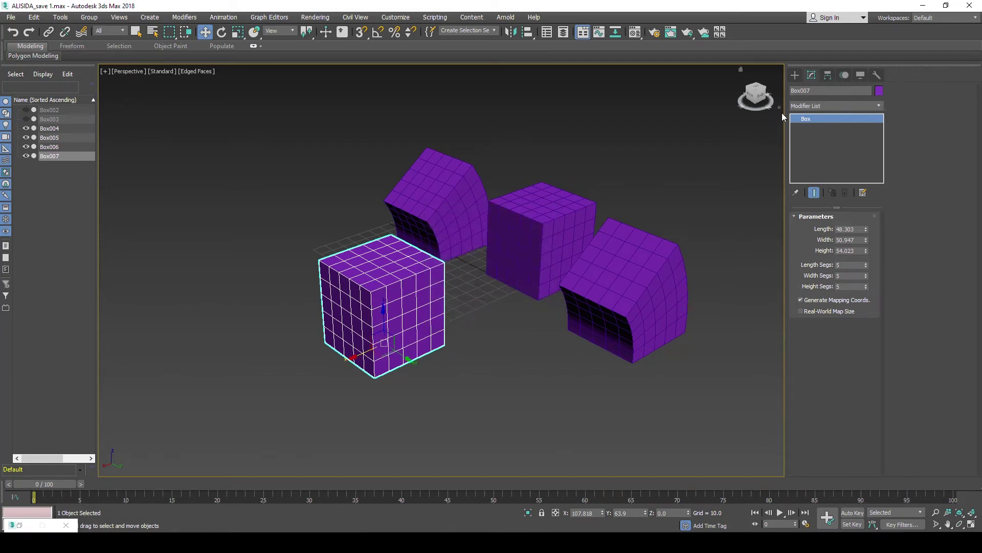
pyautogui.click(879, 104)
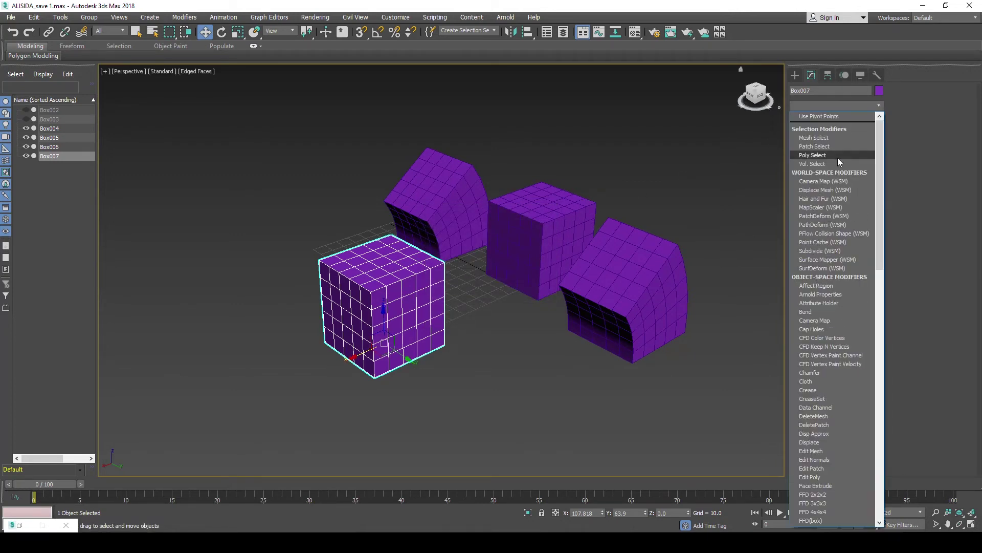
pyautogui.press('b')
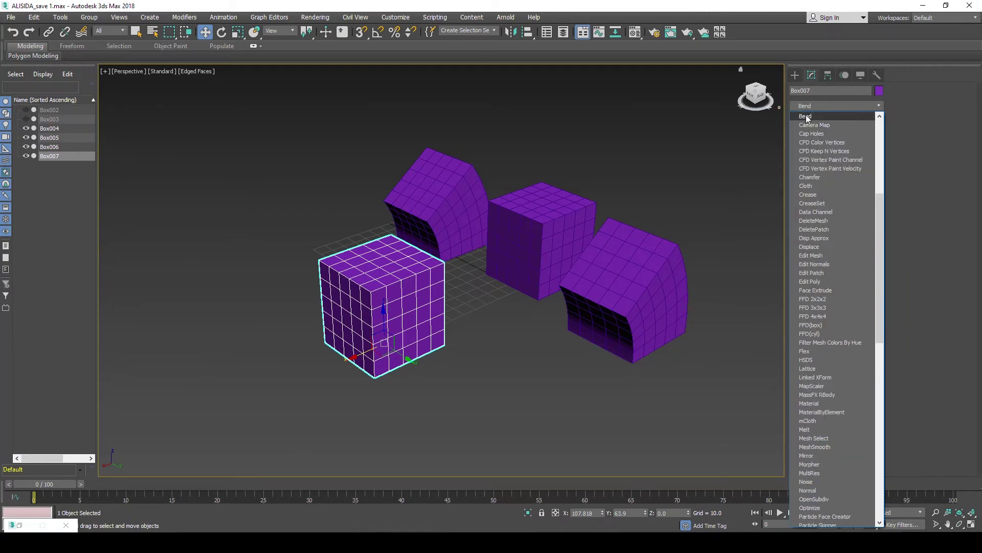
pyautogui.click(808, 117)
pyautogui.moveTo(862, 236); pyautogui.dragTo(851, 305)
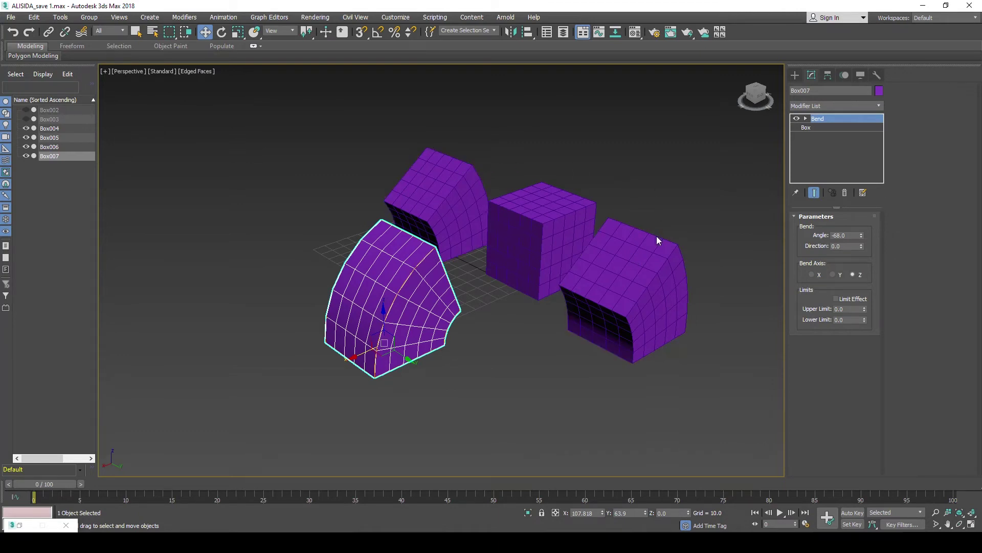
# Select the bent boxes in turn to compare the -68 and 37 Bend angles, then zoom out
pyautogui.click(648, 265)
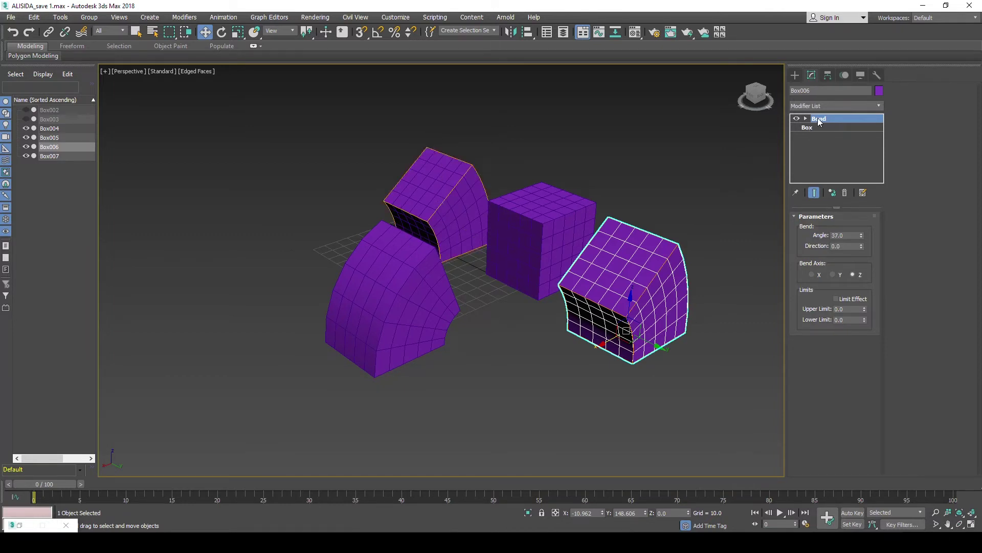
pyautogui.click(427, 293)
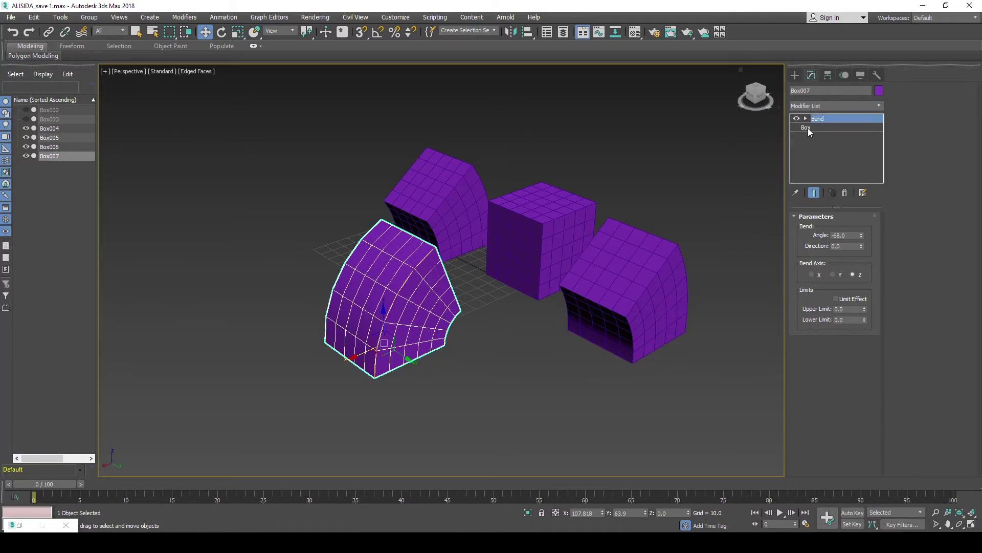
pyautogui.click(807, 128)
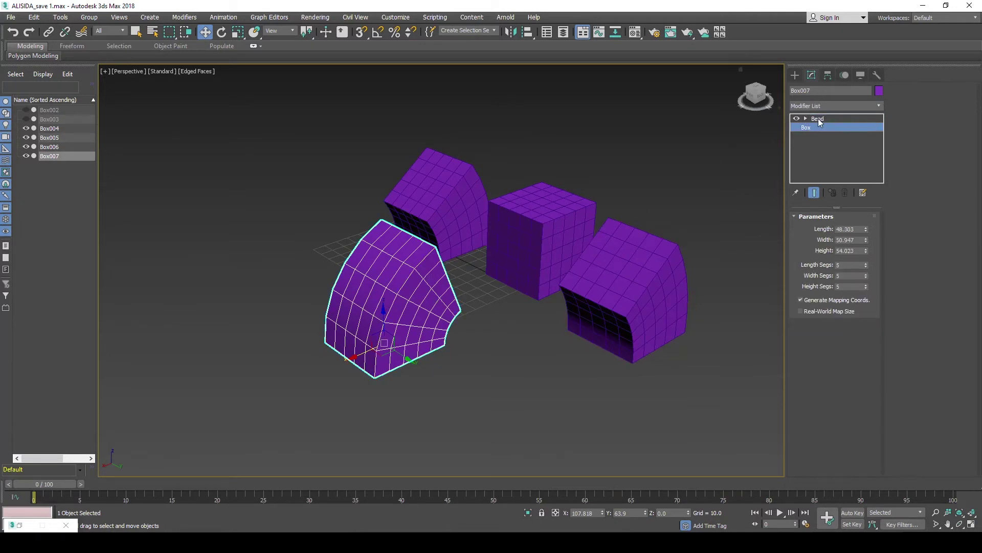
pyautogui.click(615, 269)
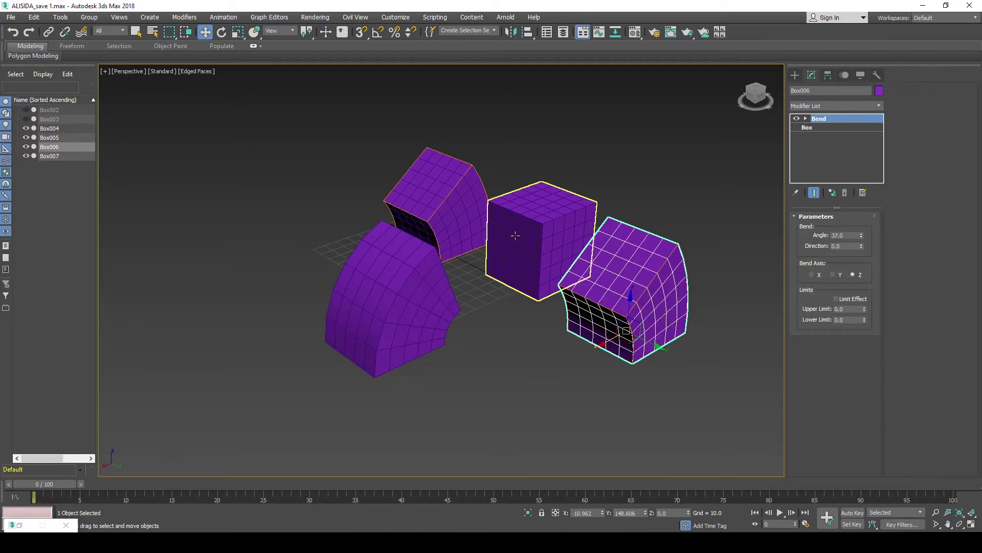
pyautogui.scroll(-2, 515, 231)
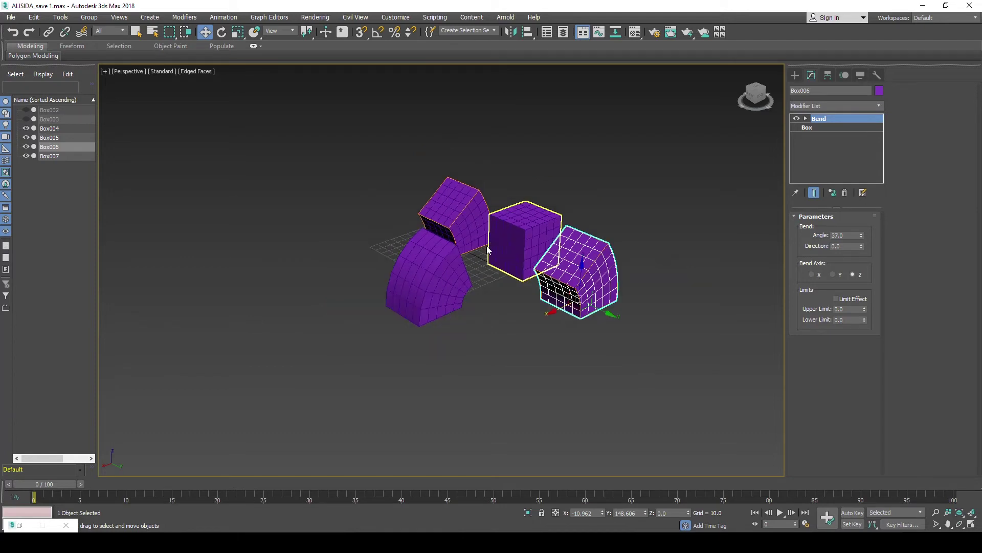
# Move straight Box005 far left, then Shift-drag it forward to clone it as Box008
pyautogui.click(522, 232)
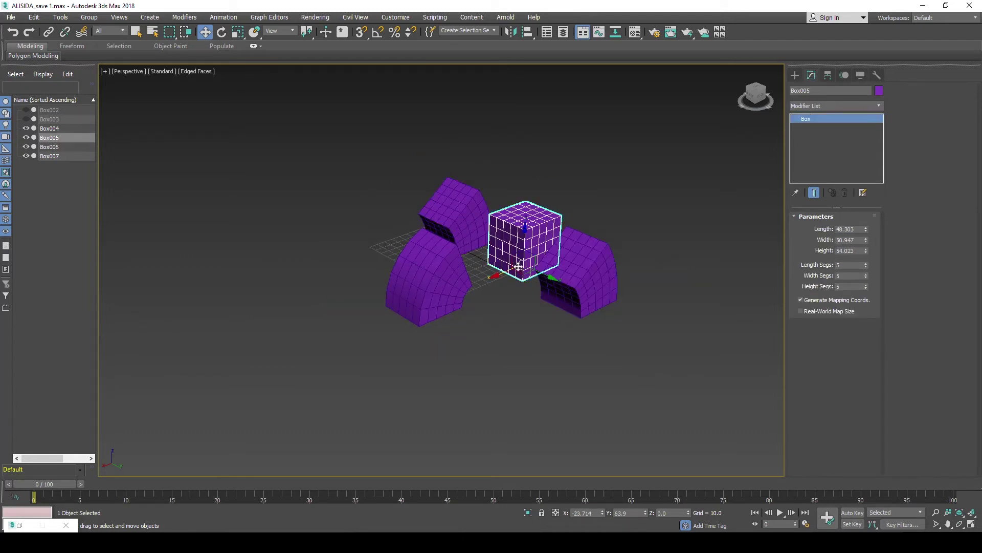
pyautogui.moveTo(523, 274)
pyautogui.mouseDown()
pyautogui.moveTo(215, 301)
pyautogui.moveTo(187, 321)
pyautogui.mouseUp()
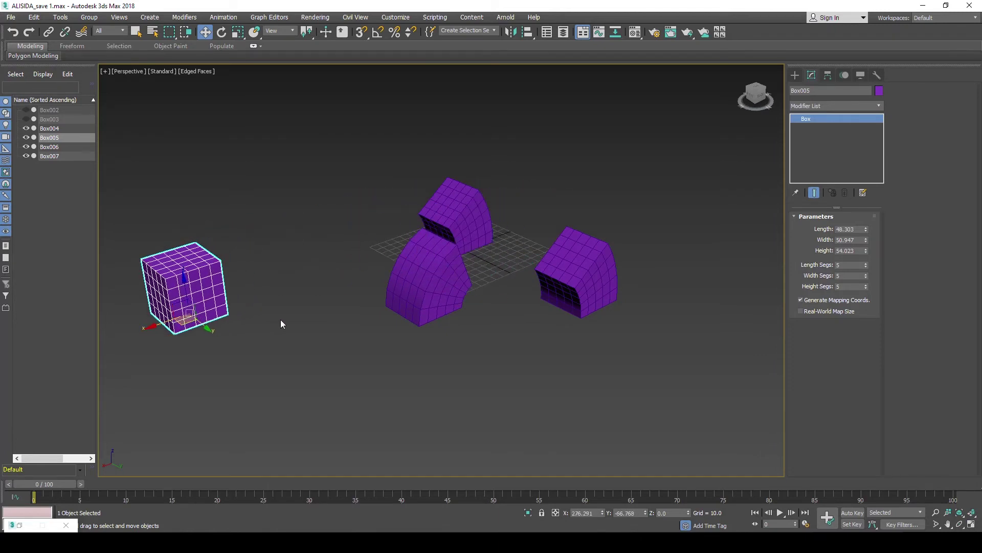
pyautogui.moveTo(281, 319); pyautogui.dragTo(499, 294, button='middle')
pyautogui.scroll(1, 498, 295)
pyautogui.scroll(1, 463, 285)
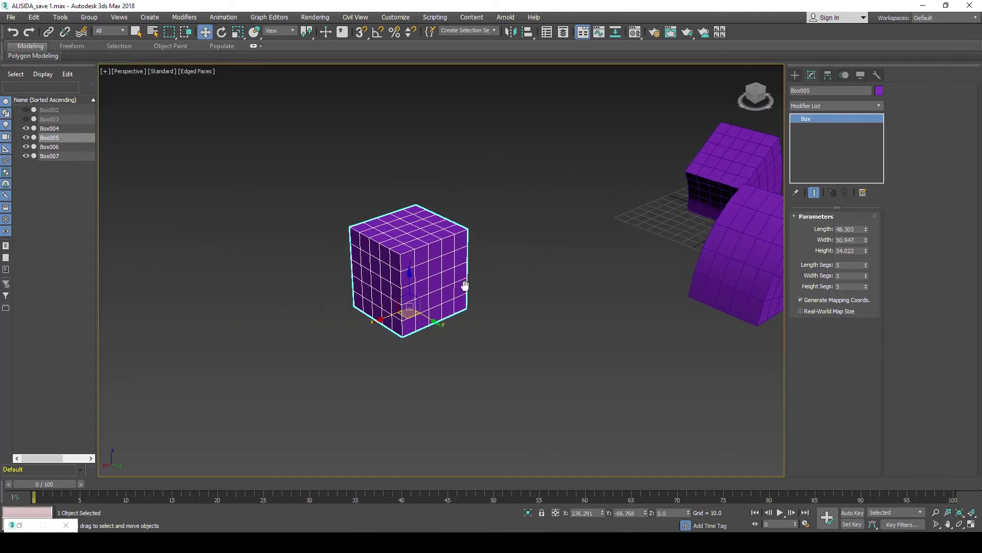
pyautogui.scroll(2, 410, 277)
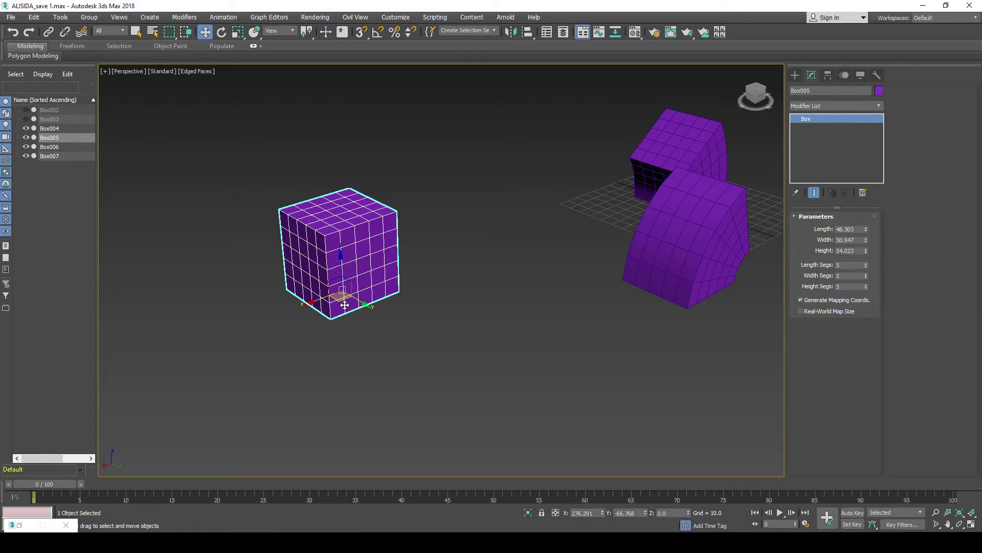
pyautogui.keyDown('shift'); pyautogui.moveTo(359, 305); pyautogui.dragTo(524, 374); pyautogui.keyUp('shift')
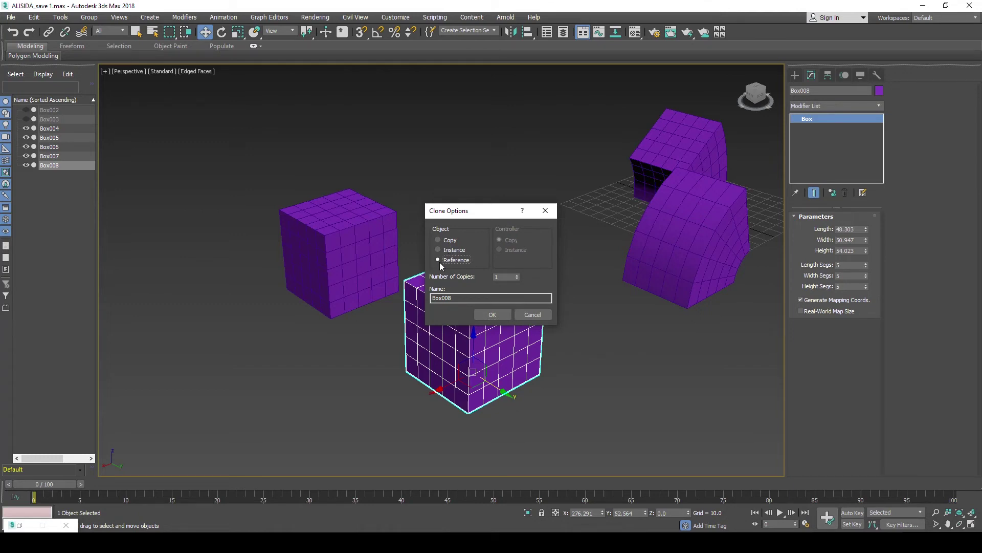
# Confirm Box008 as a Reference clone and compare its stack with Box005's
pyautogui.click(493, 315)
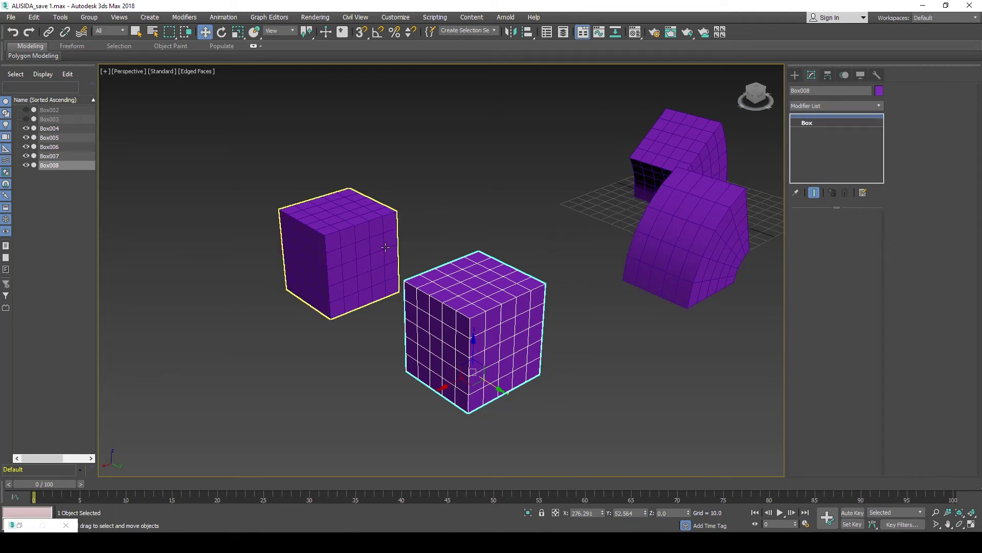
pyautogui.click(385, 251)
pyautogui.click(455, 317)
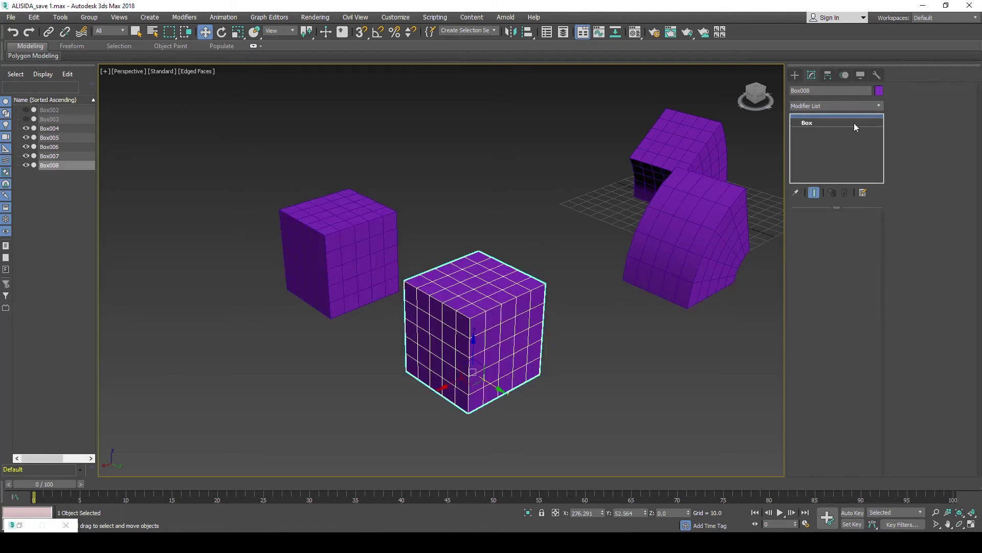
# Add a Bend to Box008 and move it below the reference line to share it with Box005
pyautogui.click(878, 105)
pyautogui.press('b')
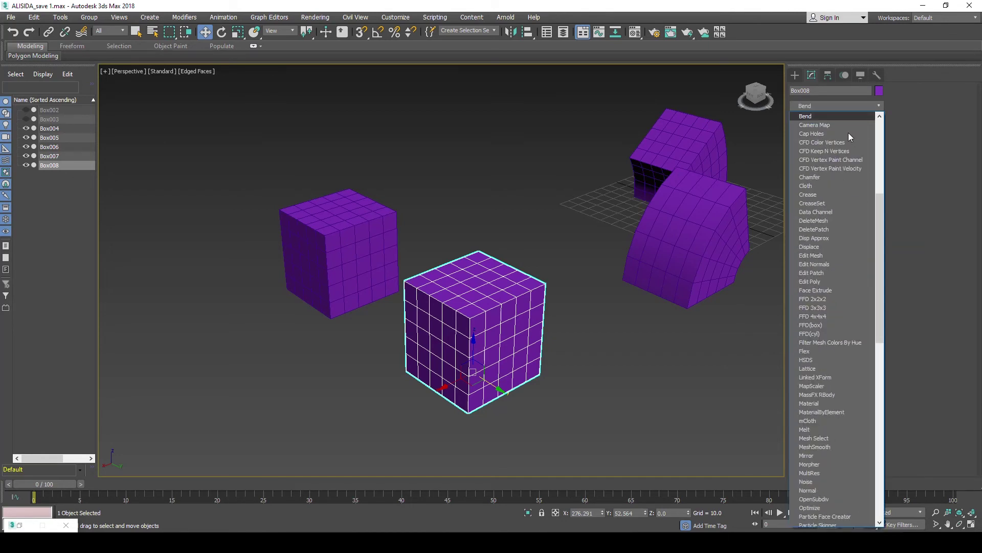
pyautogui.click(825, 117)
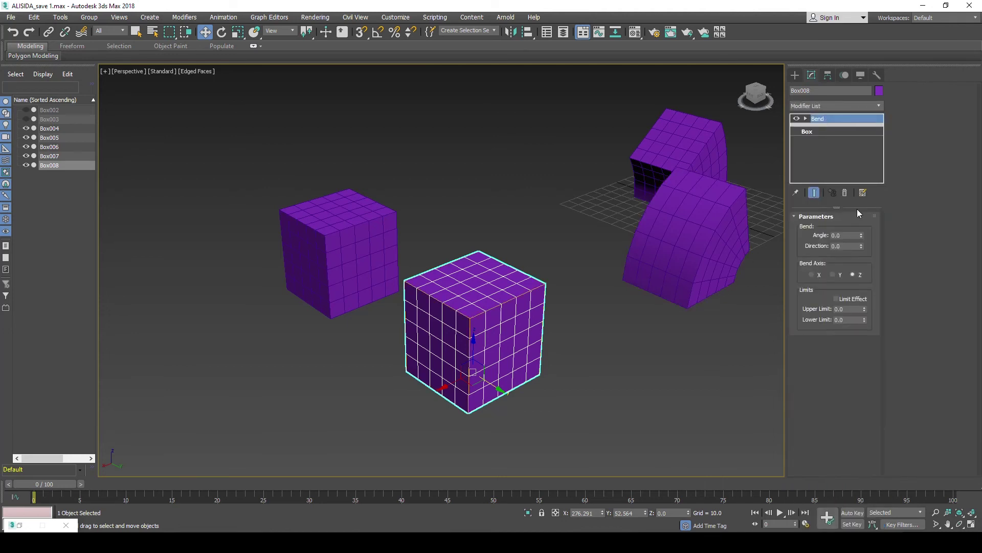
pyautogui.moveTo(861, 235)
pyautogui.mouseDown()
pyautogui.moveTo(861, 257)
pyautogui.moveTo(825, 155)
pyautogui.mouseUp()
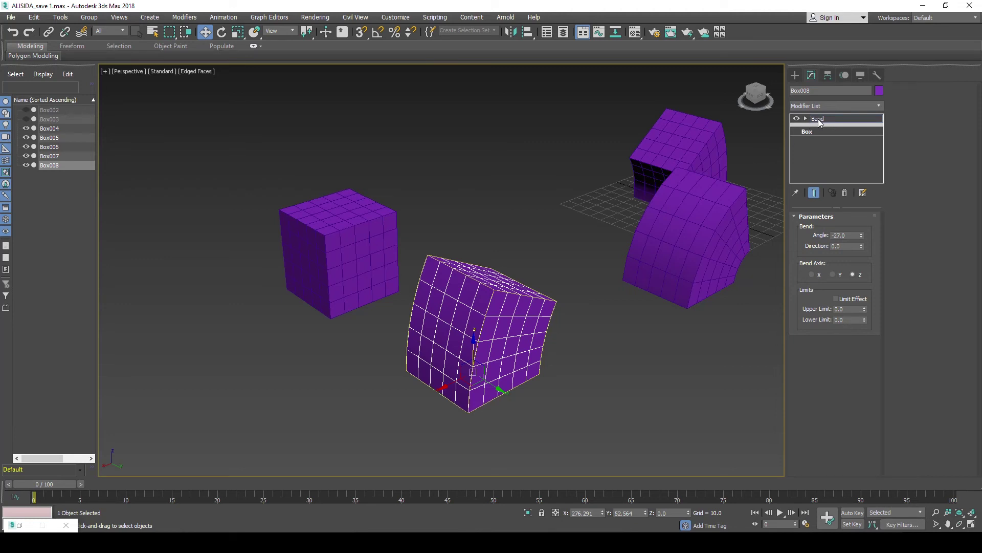
pyautogui.moveTo(817, 120); pyautogui.dragTo(817, 128)
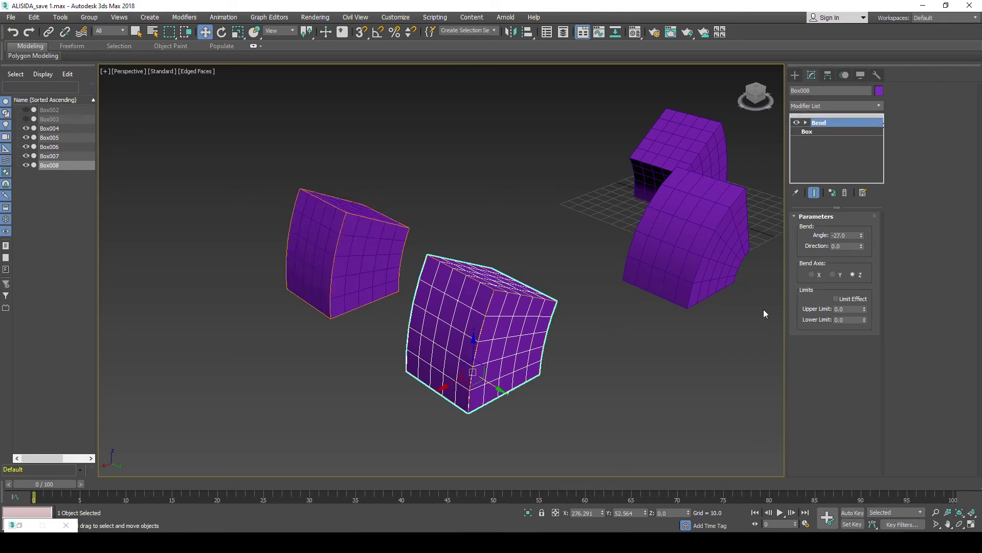
# Set the shared Bend angle on both boxes to -66.5 degrees
pyautogui.moveTo(861, 237)
pyautogui.mouseDown()
pyautogui.moveTo(833, 126)
pyautogui.moveTo(834, 220)
pyautogui.mouseUp()
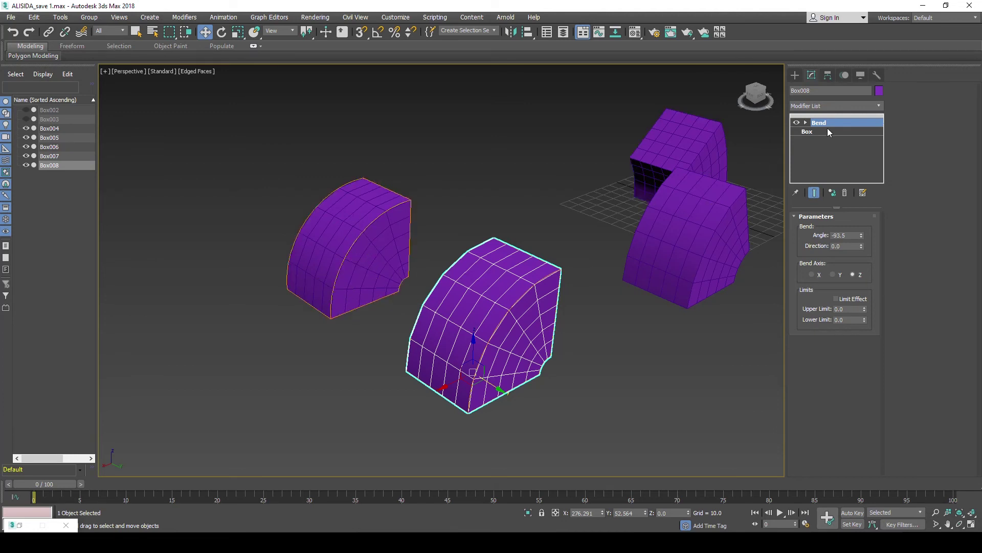
pyautogui.click(878, 106)
pyautogui.scroll(3, 872, 125)
pyautogui.click(910, 131)
pyautogui.moveTo(861, 235); pyautogui.dragTo(857, 207)
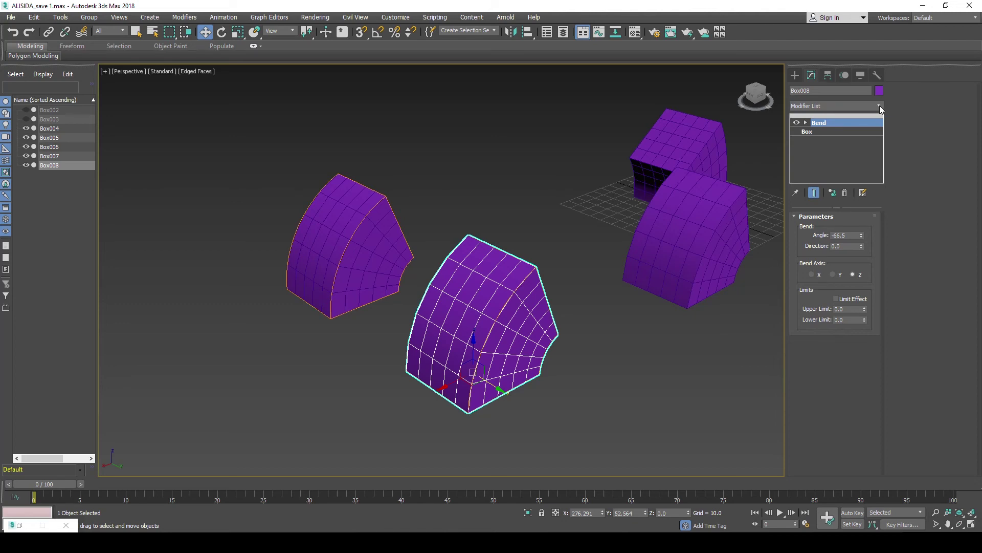
# Add a Twist modifier to Box008 above its Bend and raise its angle to about 81
pyautogui.click(843, 117)
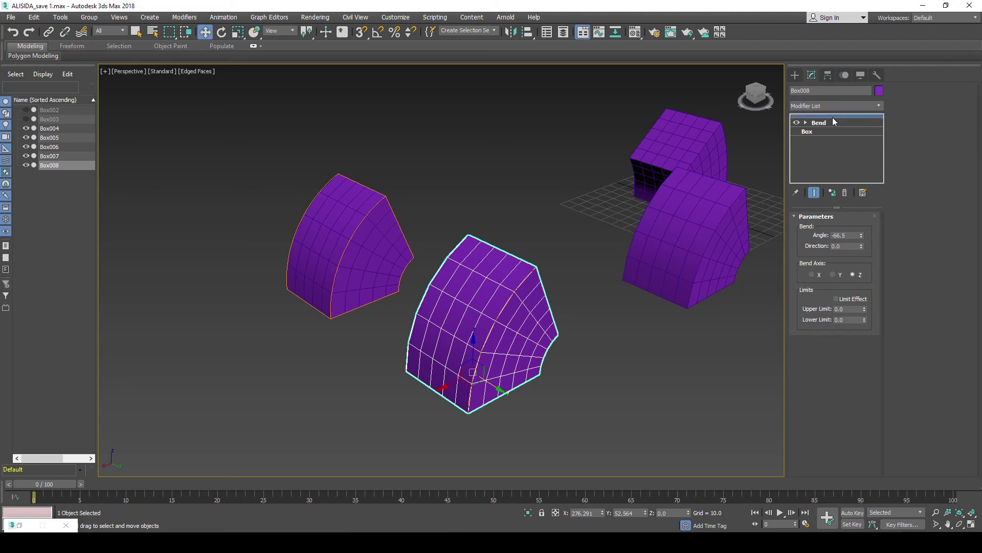
pyautogui.click(879, 106)
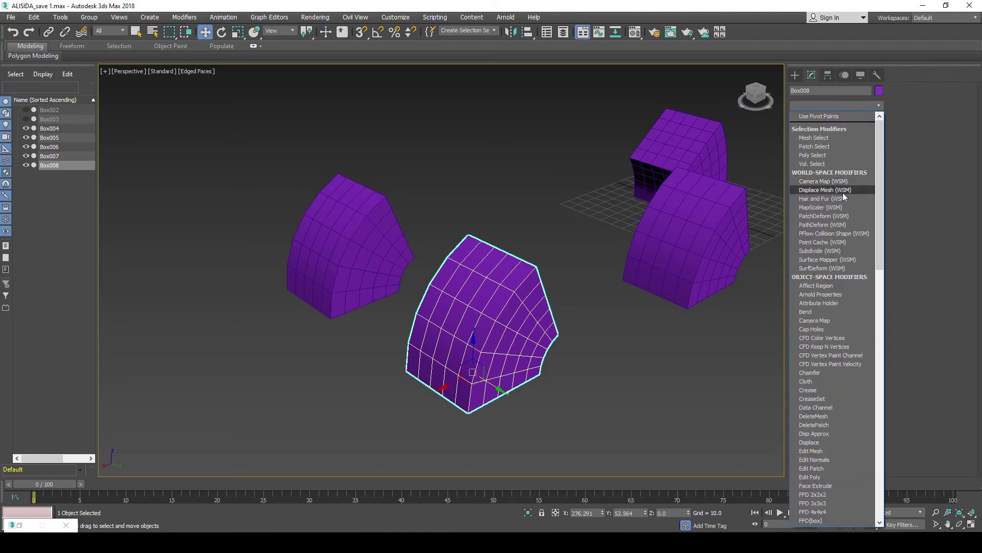
pyautogui.press('t')
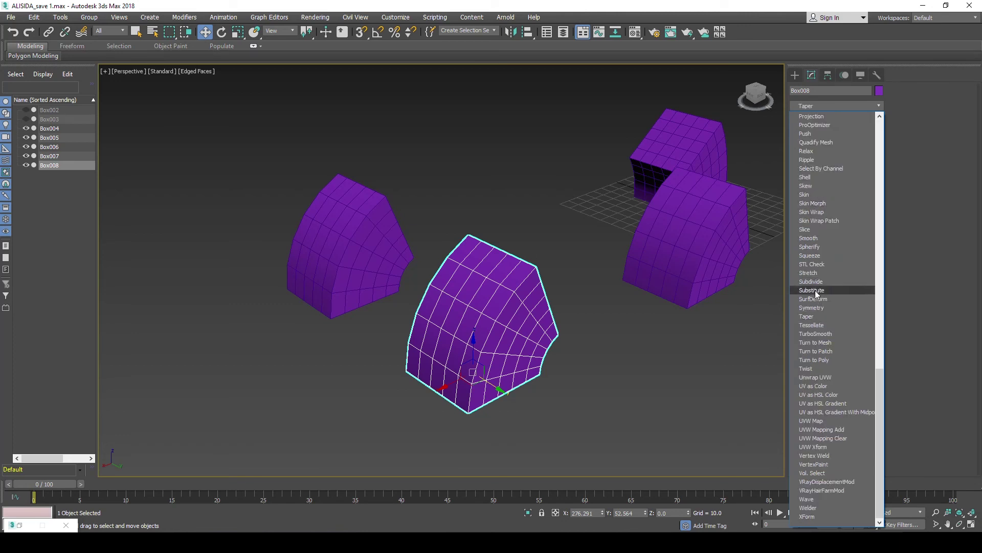
pyautogui.press('t')
pyautogui.press('w')
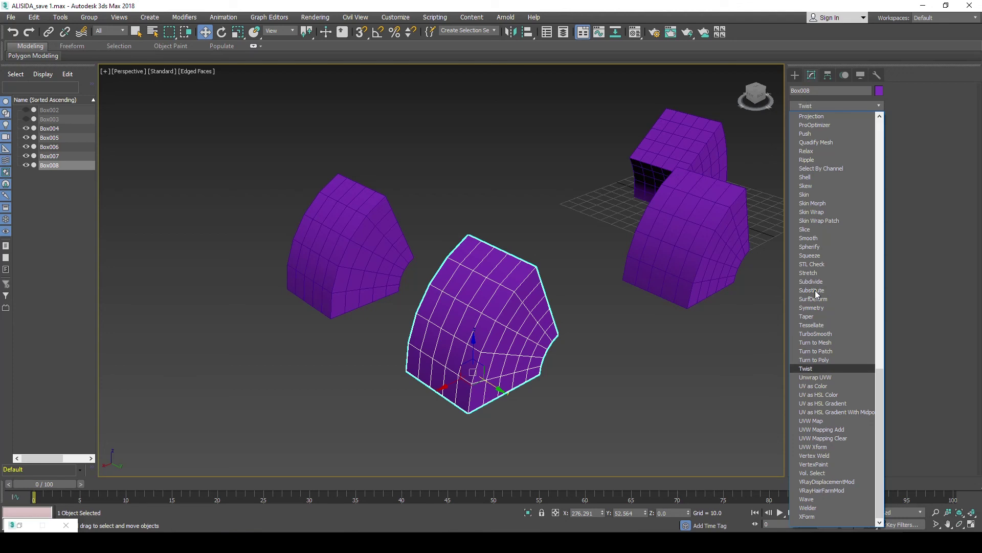
pyautogui.click(807, 368)
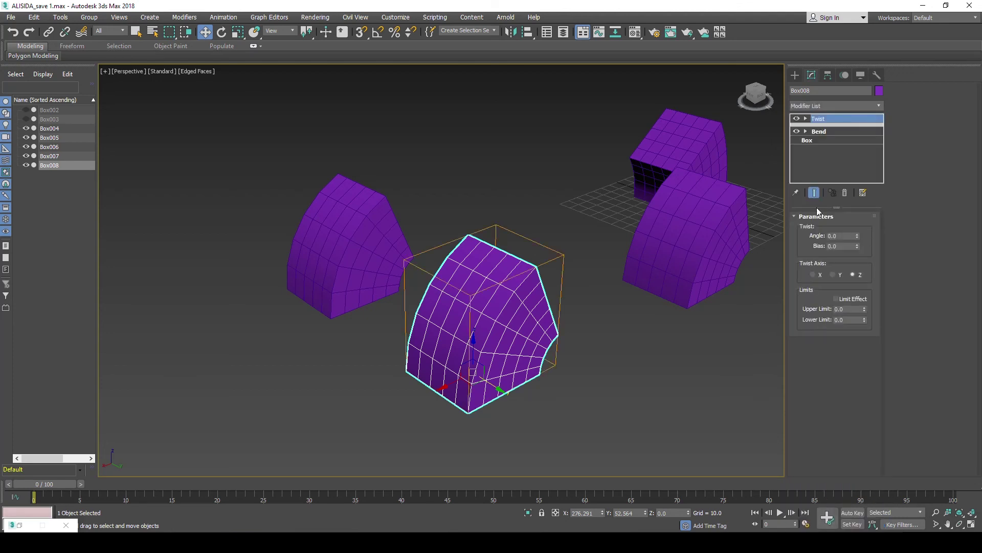
pyautogui.moveTo(858, 236); pyautogui.dragTo(859, 154)
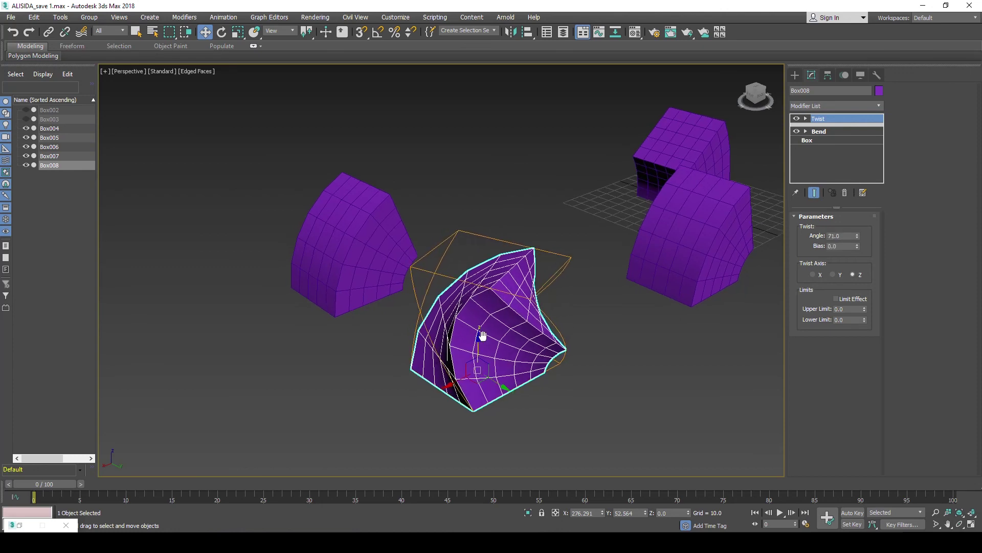
pyautogui.moveTo(483, 333)
pyautogui.keyDown('alt'); pyautogui.mouseDown(button='middle')
pyautogui.moveTo(506, 326)
pyautogui.moveTo(501, 334)
pyautogui.mouseUp(button='middle'); pyautogui.keyUp('alt')
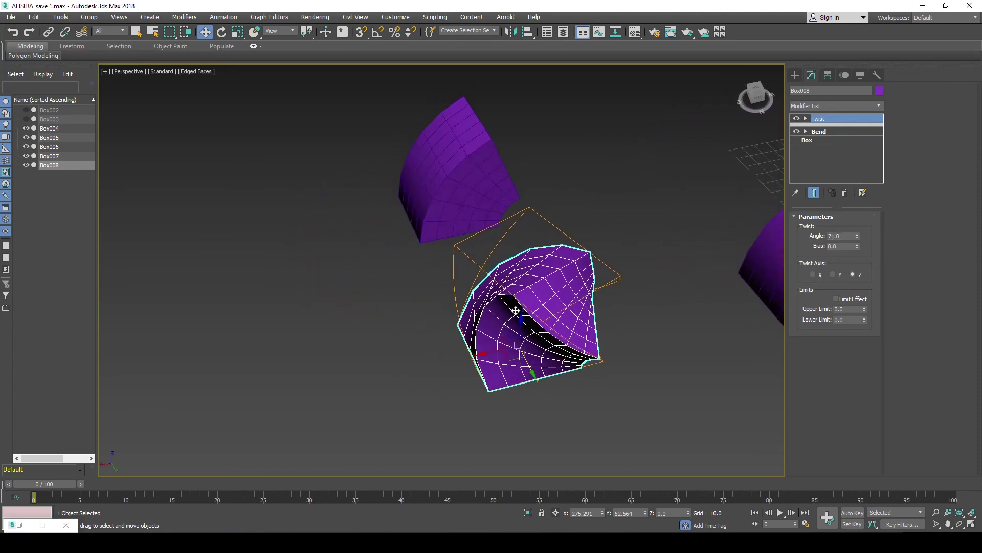
pyautogui.moveTo(858, 236); pyautogui.dragTo(858, 220)
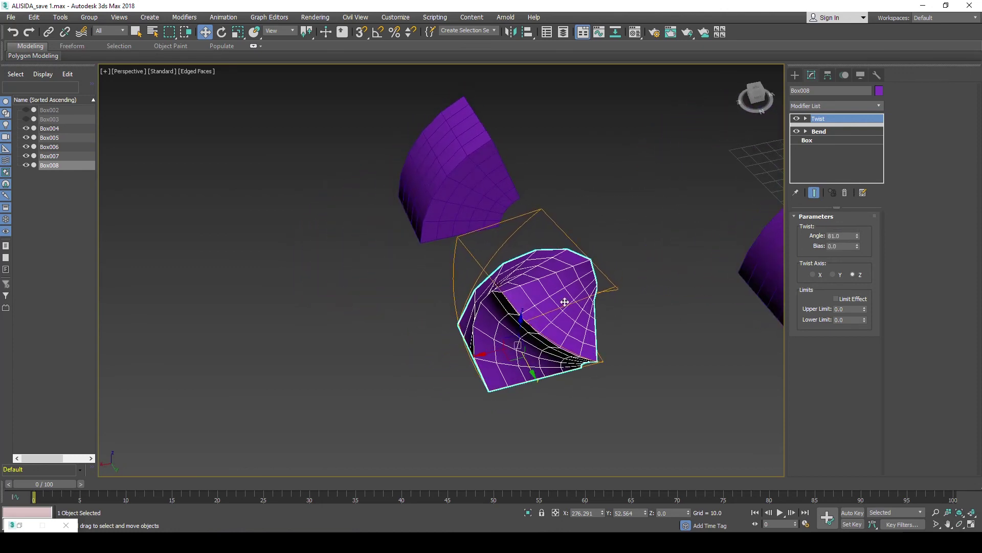
pyautogui.moveTo(452, 167)
pyautogui.keyDown('alt'); pyautogui.mouseDown(button='middle')
pyautogui.moveTo(421, 193)
pyautogui.moveTo(438, 184)
pyautogui.mouseUp(button='middle'); pyautogui.keyUp('alt')
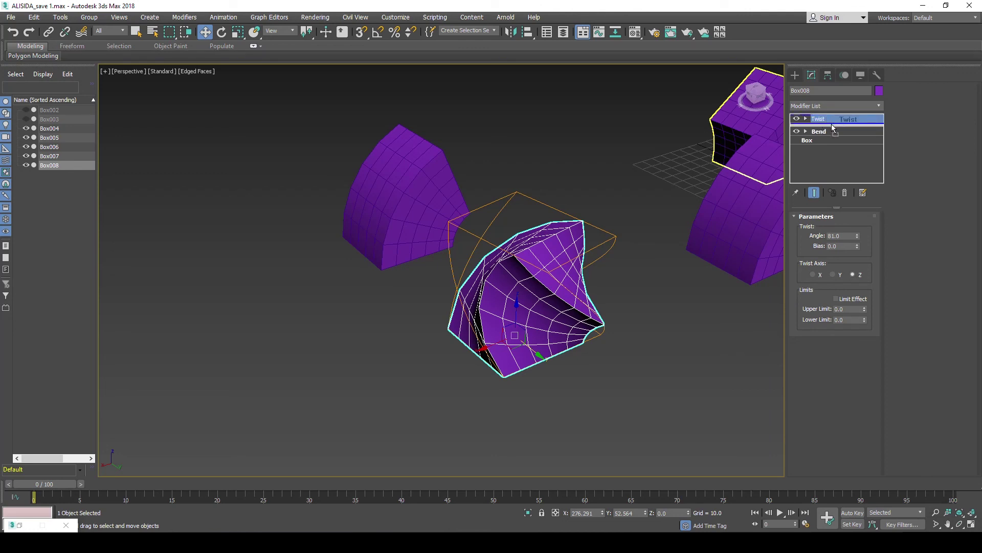
# Move Twist below the reference line to share it with Box005, at an angle of 50
pyautogui.moveTo(833, 129); pyautogui.dragTo(828, 134)
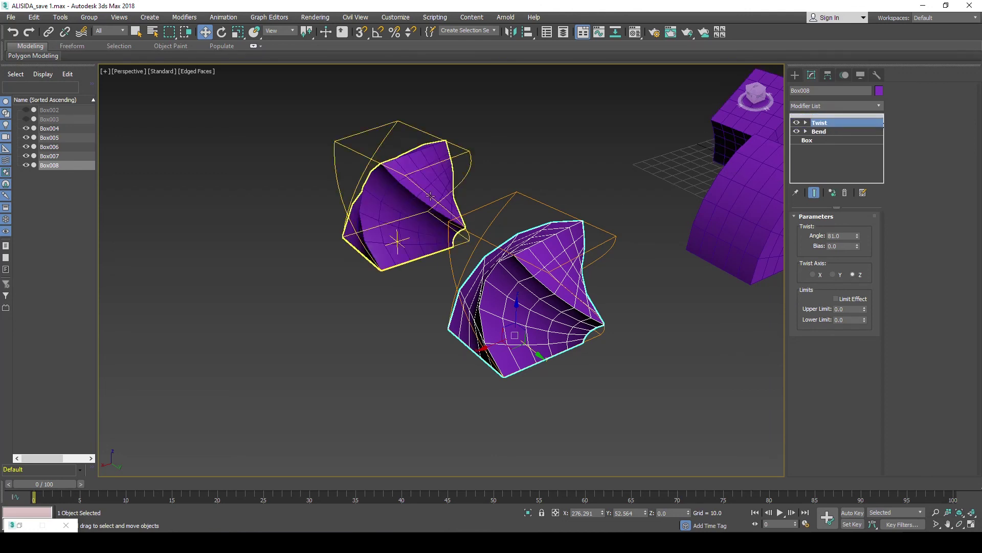
pyautogui.moveTo(858, 238)
pyautogui.mouseDown()
pyautogui.moveTo(852, 392)
pyautogui.moveTo(843, 228)
pyautogui.moveTo(837, 269)
pyautogui.mouseUp()
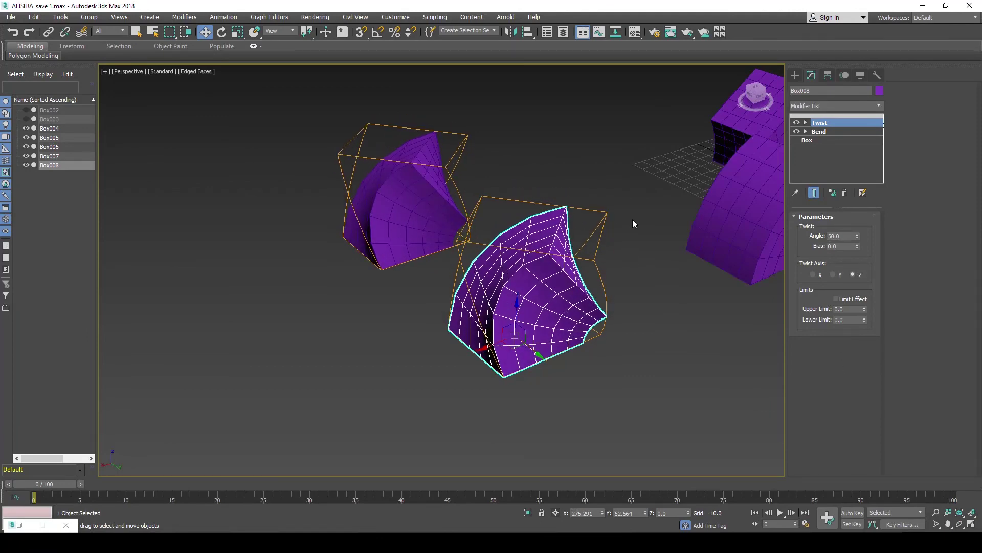
pyautogui.moveTo(633, 219); pyautogui.dragTo(551, 259, button='middle')
pyautogui.moveTo(634, 209); pyautogui.dragTo(538, 208, button='middle')
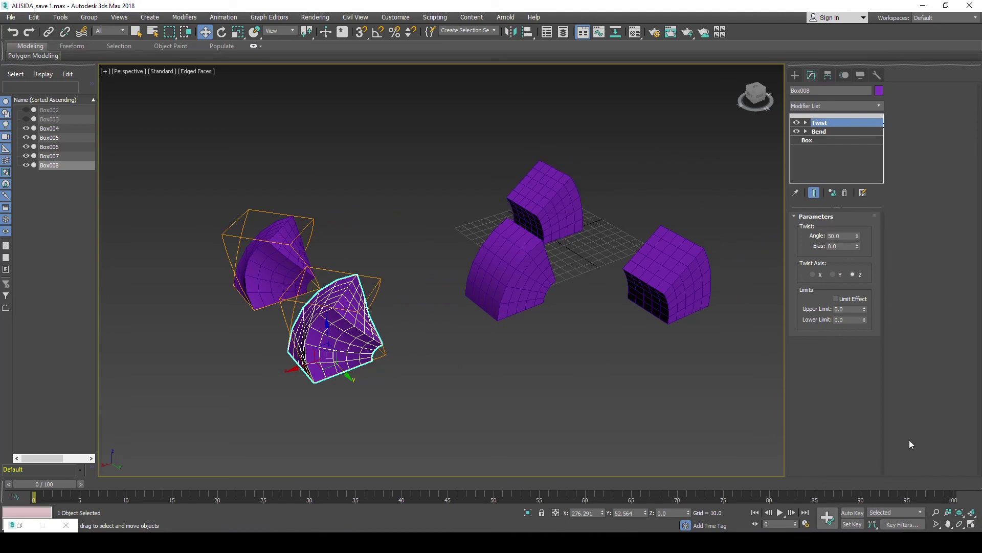